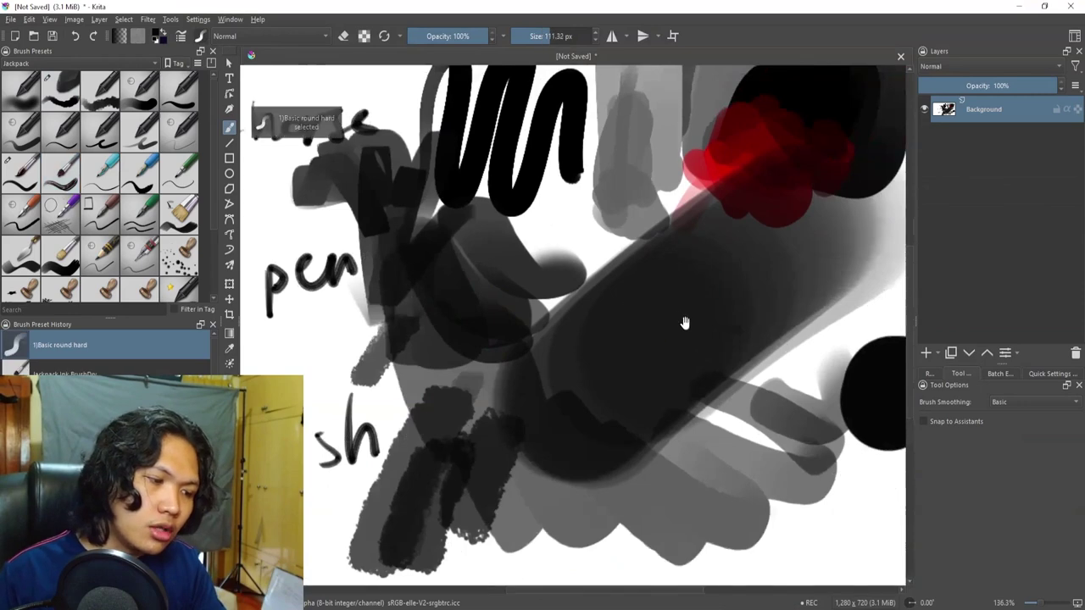
Try the Jackpack Ink BrushDry preset on the blank canvas area beside the lettering.
{"action": "mouse_move", "coordinate": [675, 310]}
{"action": "left_mouse_down"}
{"action": "mouse_move", "coordinate": [617, 309]}
{"action": "mouse_move", "coordinate": [637, 309]}
{"action": "left_mouse_up"}
{"action": "key", "text": "bracketright"}
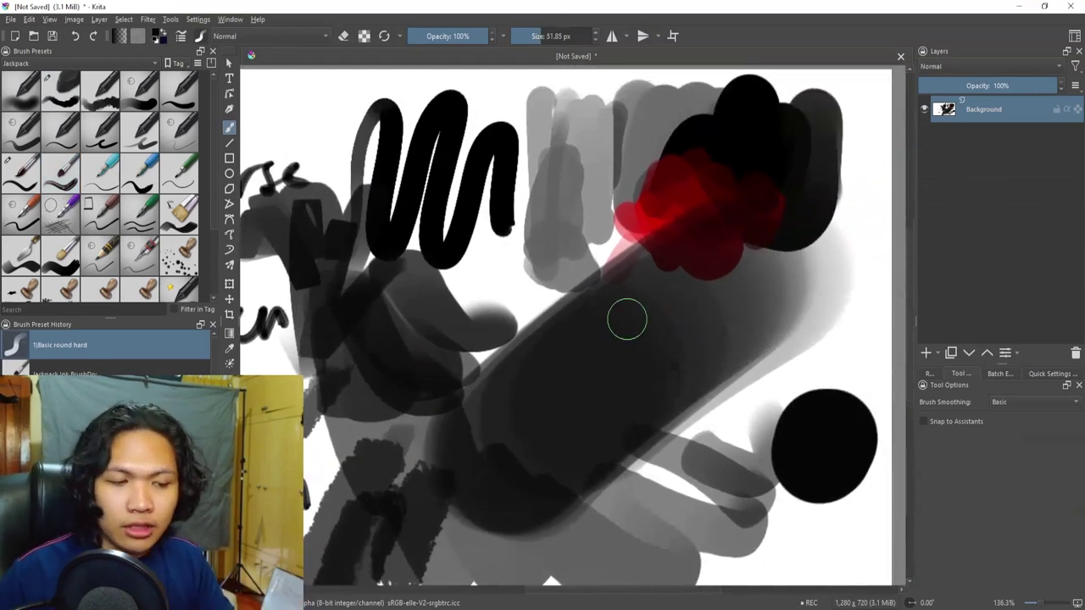
{"action": "left_click", "coordinate": [61, 181]}
{"action": "left_click_drag", "start_coordinate": [384, 295], "coordinate": [751, 273]}
{"action": "mouse_move", "coordinate": [362, 227]}
{"action": "left_mouse_down"}
{"action": "mouse_move", "coordinate": [334, 346]}
{"action": "mouse_move", "coordinate": [373, 365]}
{"action": "left_mouse_up"}
Try strokes with an enlarged Jackpack Ink Brush on the blank canvas area and undo them.
{"action": "left_click", "coordinate": [21, 174]}
{"action": "mouse_move", "coordinate": [398, 405]}
{"action": "left_mouse_down"}
{"action": "mouse_move", "coordinate": [347, 487]}
{"action": "mouse_move", "coordinate": [565, 367]}
{"action": "mouse_move", "coordinate": [542, 385]}
{"action": "left_mouse_up"}
{"action": "key", "text": "bracketright"}
{"action": "key", "text": "bracketright"}
{"action": "key", "text": "bracketright"}
{"action": "mouse_move", "coordinate": [359, 501]}
{"action": "left_mouse_down"}
{"action": "mouse_move", "coordinate": [329, 532]}
{"action": "mouse_move", "coordinate": [339, 494]}
{"action": "left_mouse_up"}
{"action": "mouse_move", "coordinate": [371, 539]}
{"action": "left_mouse_down"}
{"action": "mouse_move", "coordinate": [383, 458]}
{"action": "mouse_move", "coordinate": [359, 526]}
{"action": "mouse_move", "coordinate": [429, 443]}
{"action": "mouse_move", "coordinate": [422, 475]}
{"action": "left_mouse_up"}
{"action": "left_click_drag", "start_coordinate": [466, 424], "coordinate": [508, 491]}
{"action": "key", "text": "ctrl+z"}
{"action": "key", "text": "ctrl+z"}
{"action": "key", "text": "ctrl+z"}
{"action": "key", "text": "ctrl+z"}
Scribble dense black strokes beside the "ink pen" lettering with the Jackpack Ink BrushDry preset at 70.29 px.
{"action": "left_click", "coordinate": [61, 174]}
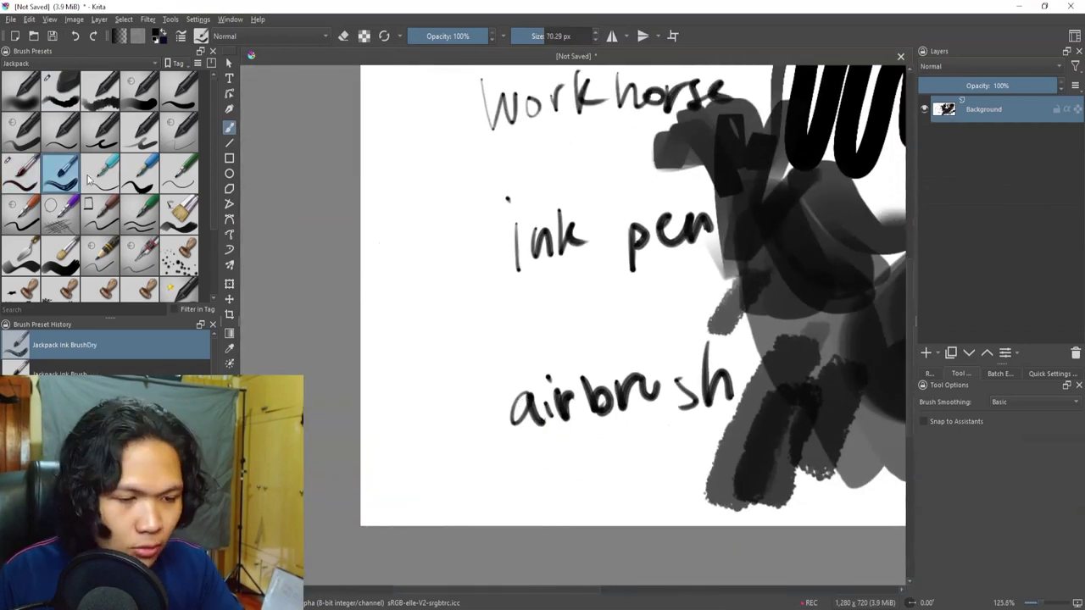
{"action": "left_click_drag", "start_coordinate": [402, 263], "coordinate": [479, 313]}
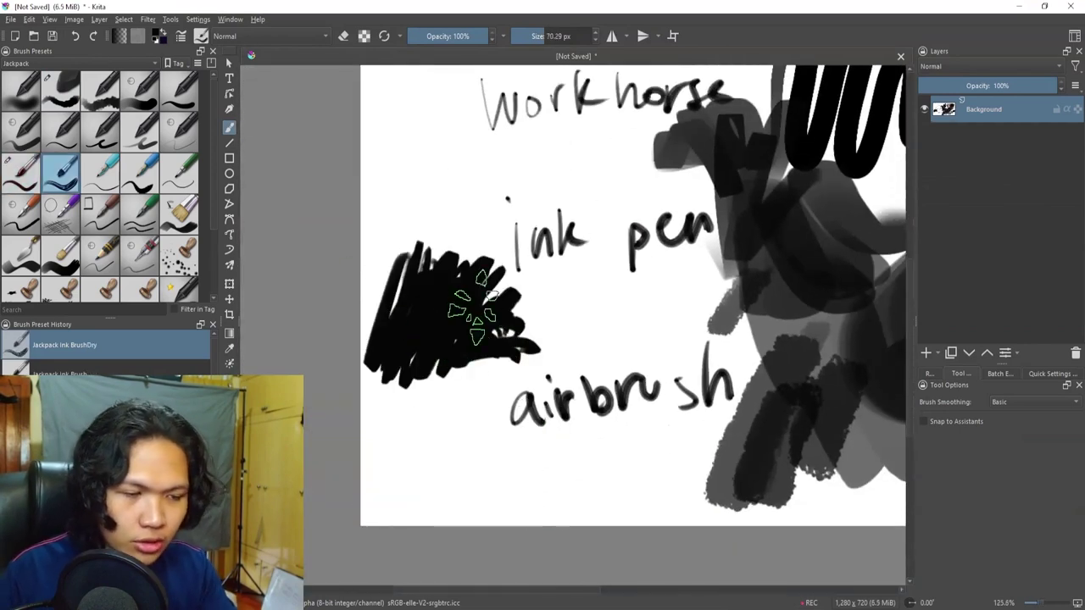
{"action": "mouse_move", "coordinate": [364, 264]}
{"action": "left_mouse_down"}
{"action": "mouse_move", "coordinate": [407, 212]}
{"action": "mouse_move", "coordinate": [449, 89]}
{"action": "left_mouse_up"}
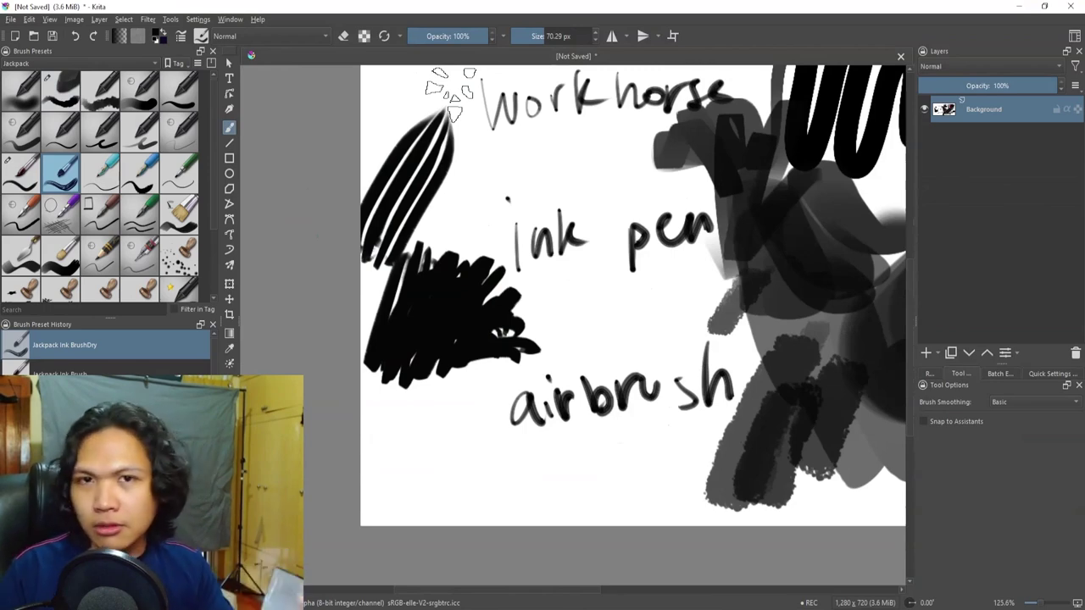
Paint overlapping strokes building from grey to black beside "workhorse" with Basic round hard at 122.39 px.
{"action": "key", "text": "space"}
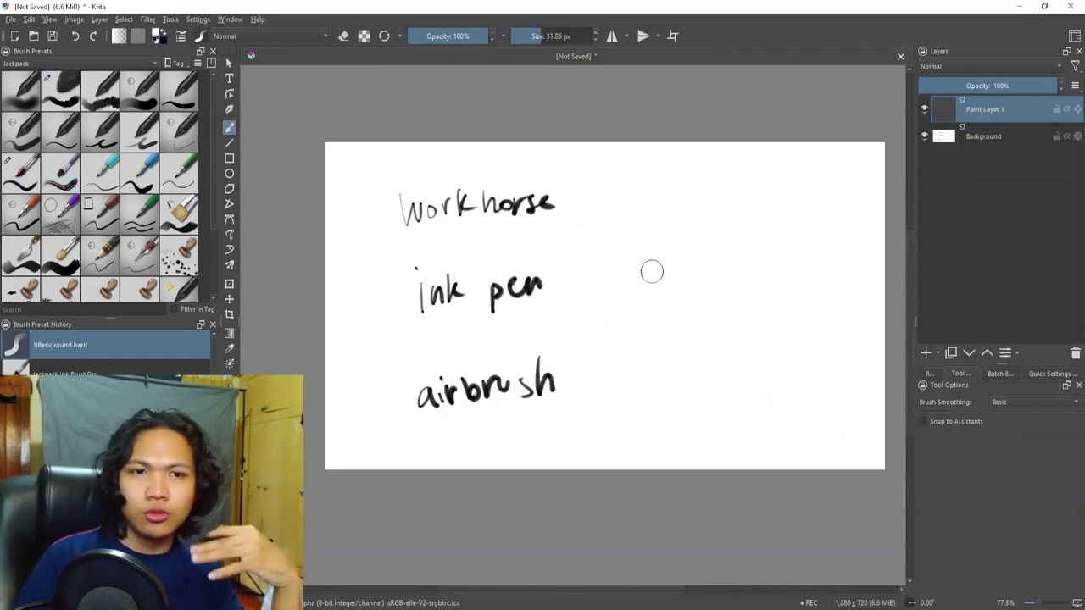
{"action": "mouse_move", "coordinate": [639, 326]}
{"action": "left_mouse_down", "text": "ctrl"}
{"action": "mouse_move", "coordinate": [678, 285]}
{"action": "mouse_move", "coordinate": [642, 329]}
{"action": "left_mouse_up", "text": "ctrl"}
{"action": "mouse_move", "coordinate": [624, 238]}
{"action": "left_mouse_down", "text": "shift"}
{"action": "mouse_move", "coordinate": [672, 235]}
{"action": "mouse_move", "coordinate": [708, 119]}
{"action": "left_mouse_up", "text": "shift"}
{"action": "key", "text": "shift+i"}
{"action": "mouse_move", "coordinate": [623, 190]}
{"action": "left_mouse_down"}
{"action": "mouse_move", "coordinate": [677, 179]}
{"action": "mouse_move", "coordinate": [616, 200]}
{"action": "mouse_move", "coordinate": [664, 170]}
{"action": "mouse_move", "coordinate": [623, 196]}
{"action": "mouse_move", "coordinate": [676, 187]}
{"action": "mouse_move", "coordinate": [804, 195]}
{"action": "mouse_move", "coordinate": [834, 202]}
{"action": "left_mouse_up"}
{"action": "key", "text": "ctrl+z"}
{"action": "mouse_move", "coordinate": [769, 221]}
{"action": "left_mouse_down"}
{"action": "mouse_move", "coordinate": [696, 264]}
{"action": "mouse_move", "coordinate": [662, 342]}
{"action": "mouse_move", "coordinate": [663, 310]}
{"action": "left_mouse_up"}
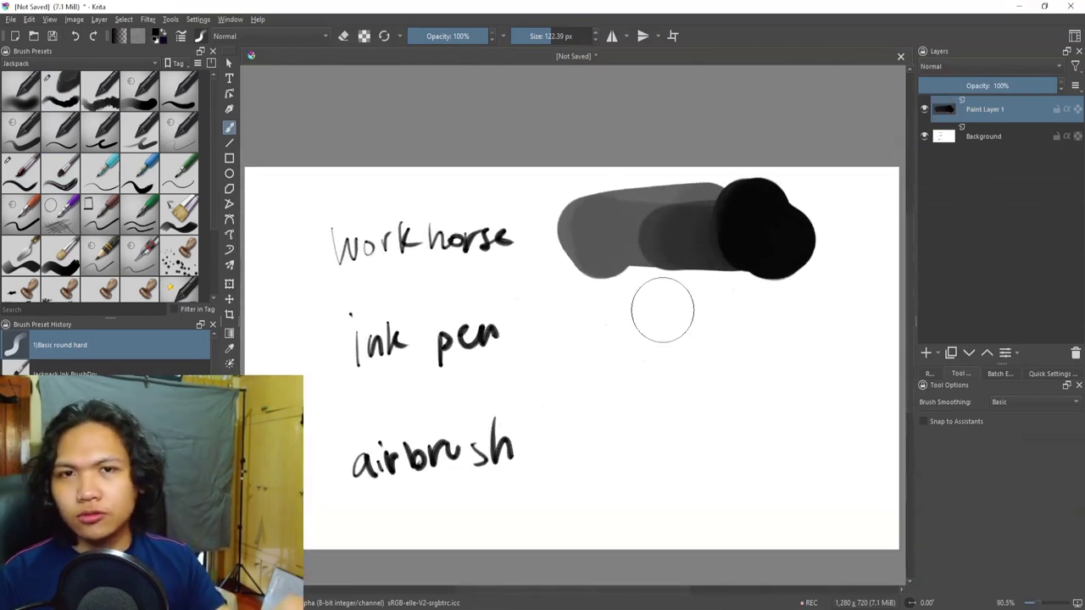
Try Jackpack Ink Brush strokes beside "ink pen" at sizes up to 64.30 px and undo them.
{"action": "left_click_drag", "start_coordinate": [442, 460], "coordinate": [439, 434]}
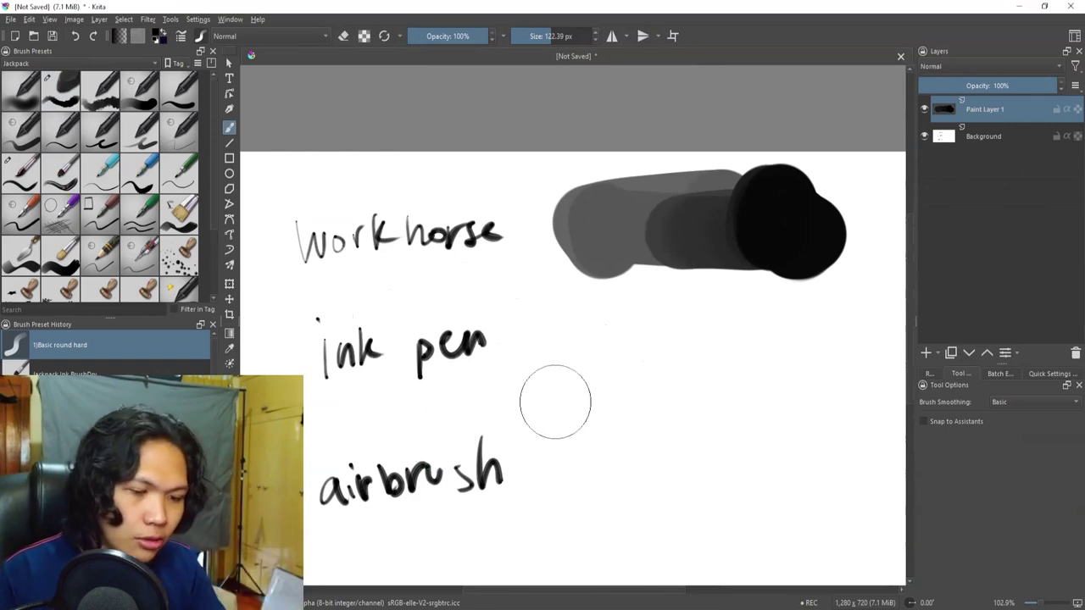
{"action": "key", "text": "slash"}
{"action": "mouse_move", "coordinate": [527, 373]}
{"action": "left_mouse_down"}
{"action": "mouse_move", "coordinate": [537, 358]}
{"action": "mouse_move", "coordinate": [593, 366]}
{"action": "mouse_move", "coordinate": [808, 305]}
{"action": "mouse_move", "coordinate": [809, 343]}
{"action": "left_mouse_up"}
{"action": "key", "text": "ctrl+z"}
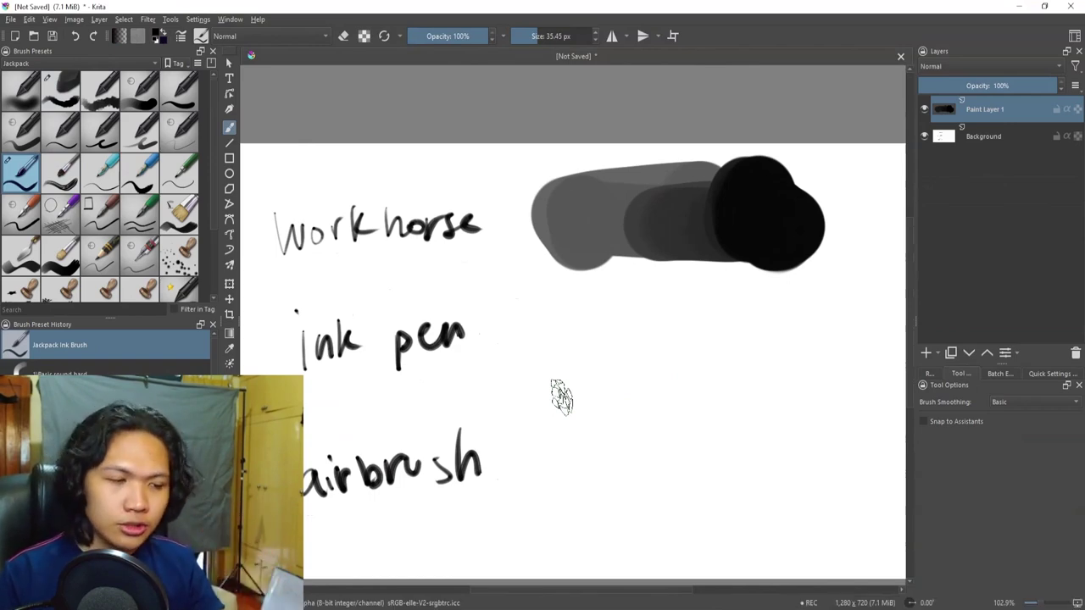
{"action": "mouse_move", "coordinate": [588, 353]}
{"action": "left_mouse_down"}
{"action": "mouse_move", "coordinate": [574, 368]}
{"action": "mouse_move", "coordinate": [595, 371]}
{"action": "mouse_move", "coordinate": [578, 395]}
{"action": "mouse_move", "coordinate": [626, 373]}
{"action": "mouse_move", "coordinate": [628, 345]}
{"action": "mouse_move", "coordinate": [717, 346]}
{"action": "left_mouse_up"}
{"action": "key", "text": "ctrl+z"}
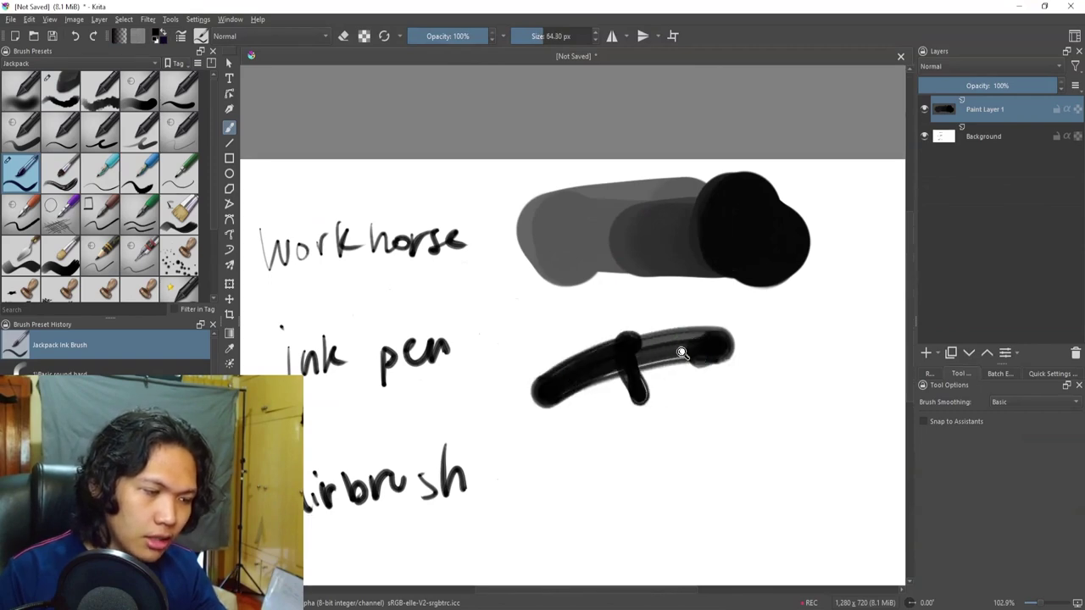
{"action": "key", "text": "ctrl+z"}
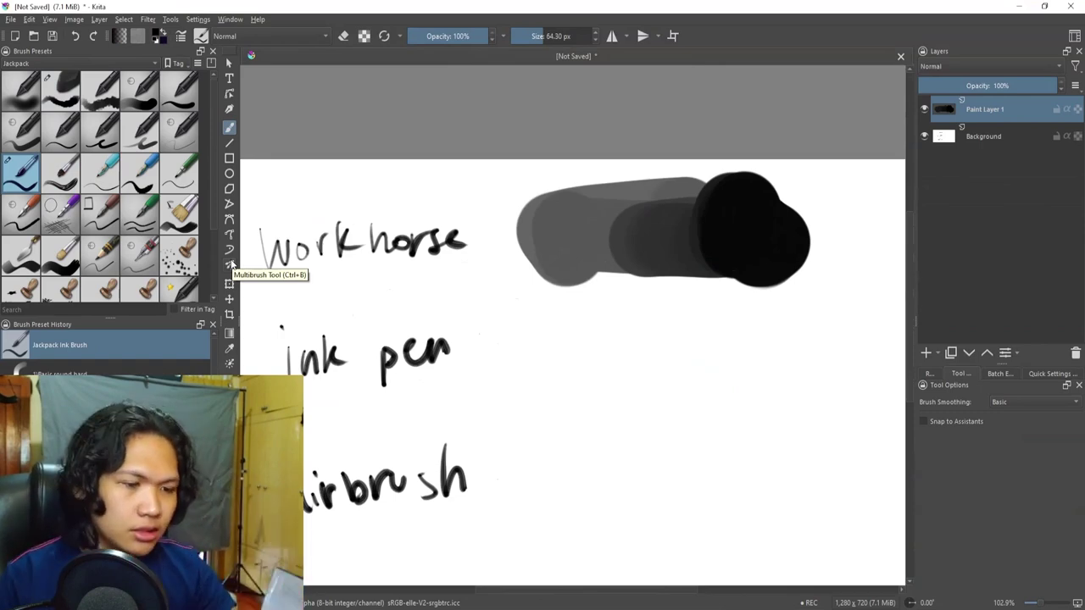
Select a rectangle beside "ink pen" and fill it with a grey-to-black gradient using the Airbrush Soft preset at about 250 px.
{"action": "left_click_drag", "start_coordinate": [592, 322], "coordinate": [544, 305]}
{"action": "key", "text": "ctrl+r"}
{"action": "left_click_drag", "start_coordinate": [472, 298], "coordinate": [785, 422]}
{"action": "key", "text": "b"}
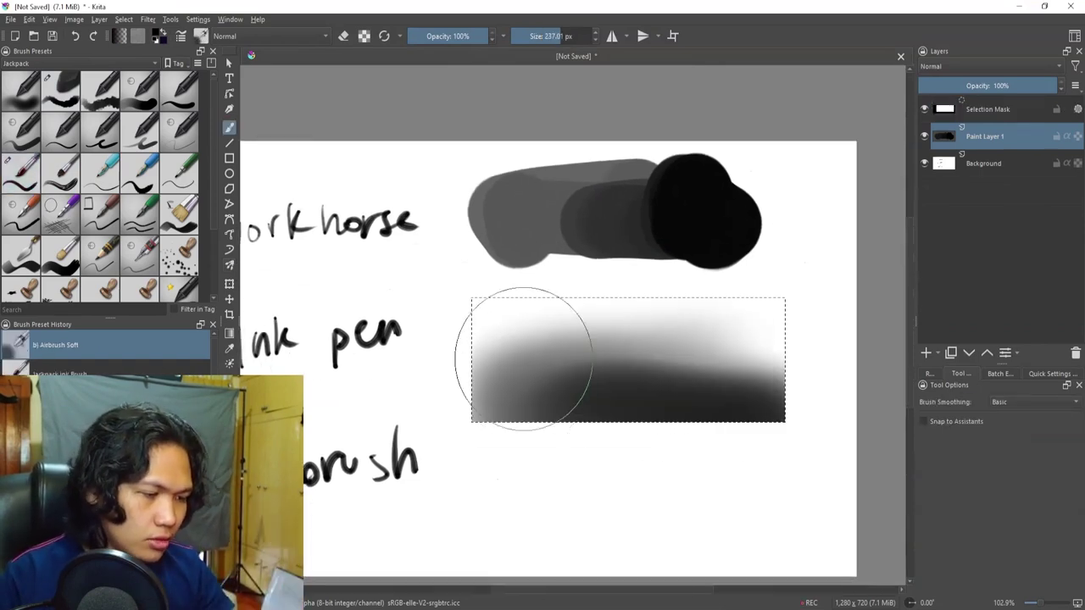
{"action": "mouse_move", "coordinate": [523, 358]}
{"action": "left_mouse_down"}
{"action": "mouse_move", "coordinate": [517, 318]}
{"action": "mouse_move", "coordinate": [608, 293]}
{"action": "mouse_move", "coordinate": [639, 426]}
{"action": "left_mouse_up"}
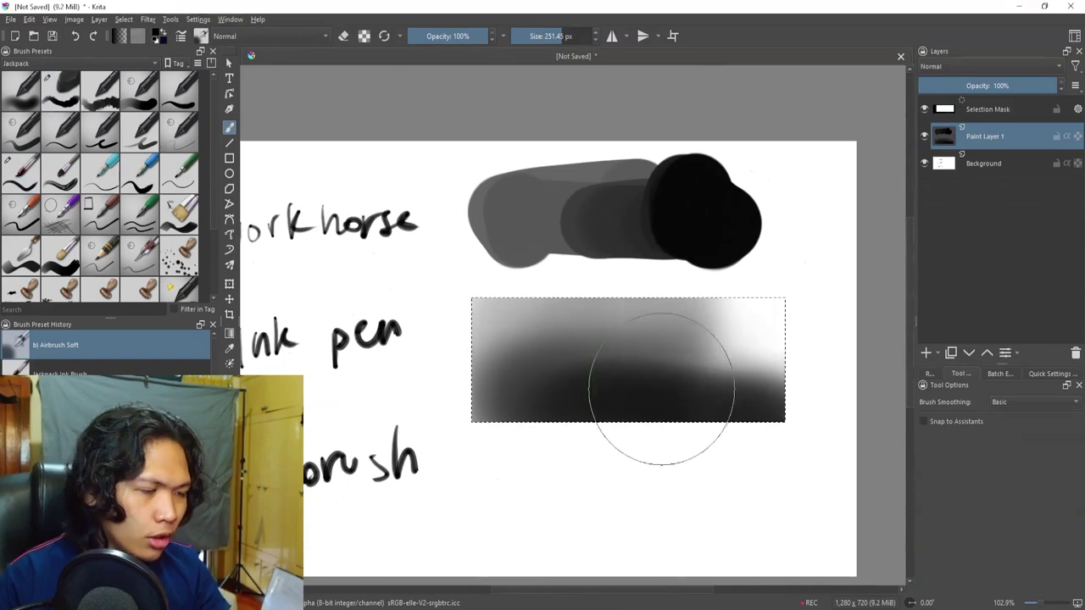
{"action": "left_click_drag", "start_coordinate": [639, 426], "coordinate": [758, 336]}
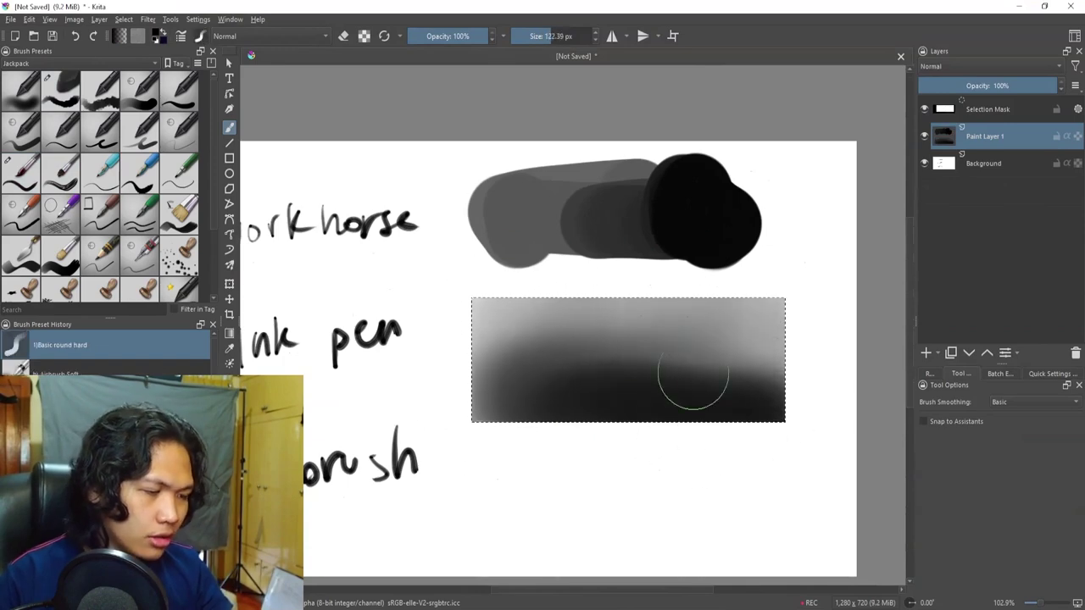
Paint overlapping grey shapes inside the gradient rectangle with Basic round hard, sampling tones from the canvas.
{"action": "mouse_move", "coordinate": [617, 318]}
{"action": "left_mouse_down"}
{"action": "mouse_move", "coordinate": [619, 389]}
{"action": "mouse_move", "coordinate": [551, 365]}
{"action": "left_mouse_up"}
{"action": "mouse_move", "coordinate": [678, 392]}
{"action": "left_mouse_down"}
{"action": "mouse_move", "coordinate": [603, 369]}
{"action": "mouse_move", "coordinate": [675, 352]}
{"action": "left_mouse_up"}
{"action": "left_click_drag", "start_coordinate": [690, 314], "coordinate": [685, 354]}
{"action": "left_click_drag", "start_coordinate": [589, 365], "coordinate": [549, 404]}
{"action": "left_click", "coordinate": [549, 303], "text": "ctrl"}
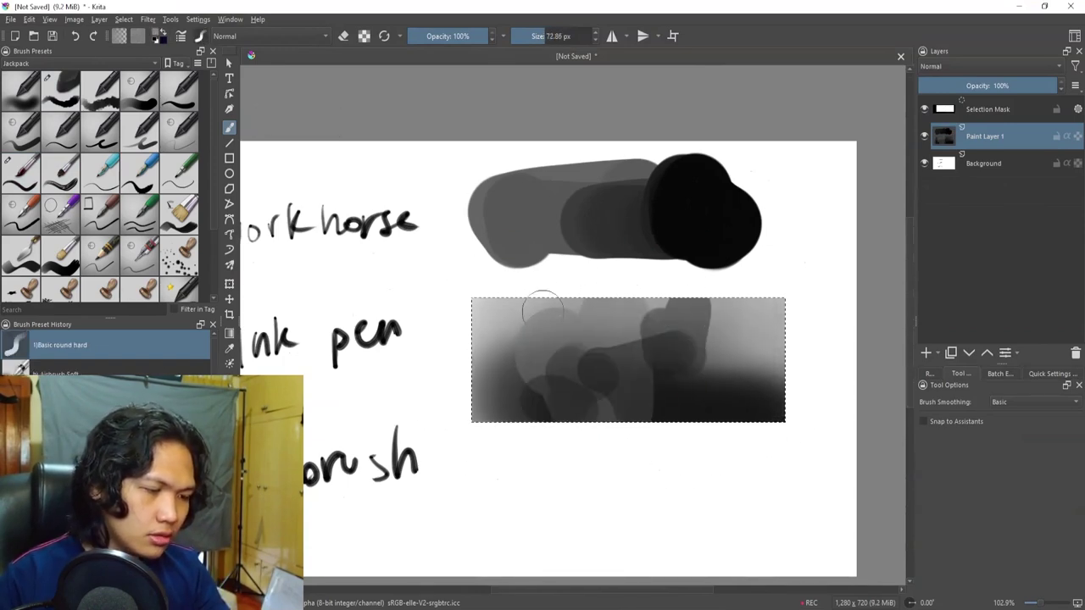
{"action": "left_click_drag", "start_coordinate": [549, 304], "coordinate": [511, 326]}
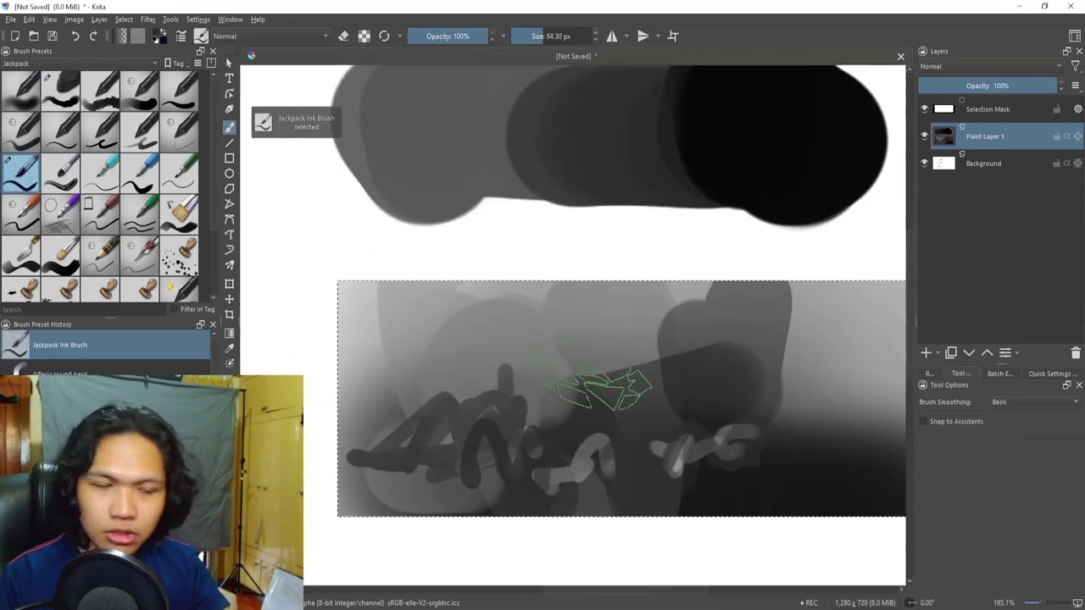
Try Jackpack Ink Brush strokes over the middle of the grey rectangle and undo them.
{"action": "key", "text": "space"}
{"action": "mouse_move", "coordinate": [676, 431]}
{"action": "left_mouse_down"}
{"action": "mouse_move", "coordinate": [676, 383]}
{"action": "mouse_move", "coordinate": [629, 392]}
{"action": "left_mouse_up"}
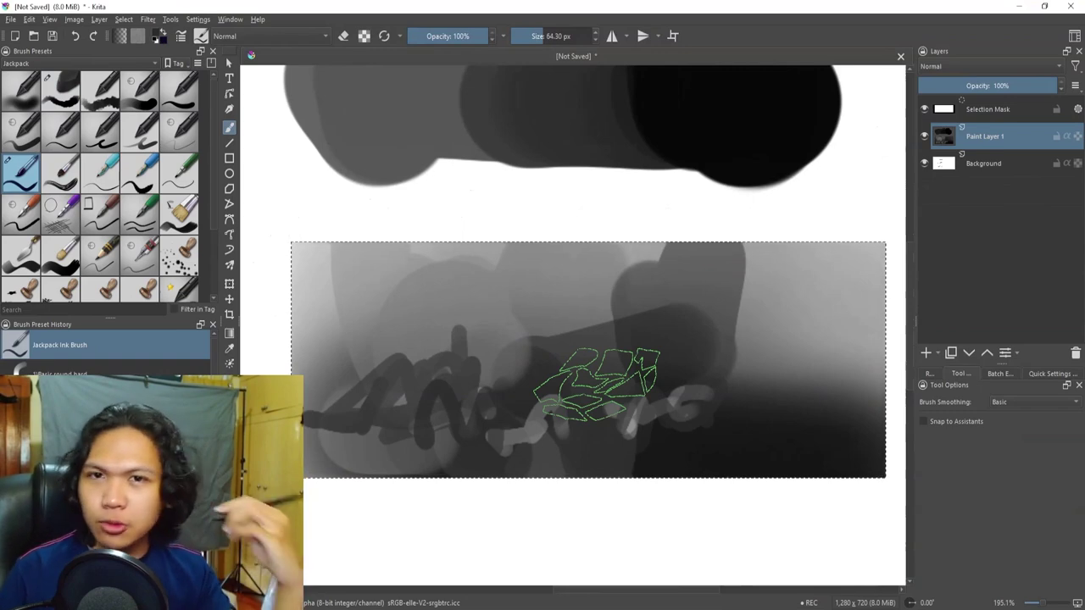
{"action": "key", "text": "slash"}
{"action": "scroll", "coordinate": [598, 380], "scroll_direction": "up", "scroll_amount": 2}
{"action": "key", "text": "slash"}
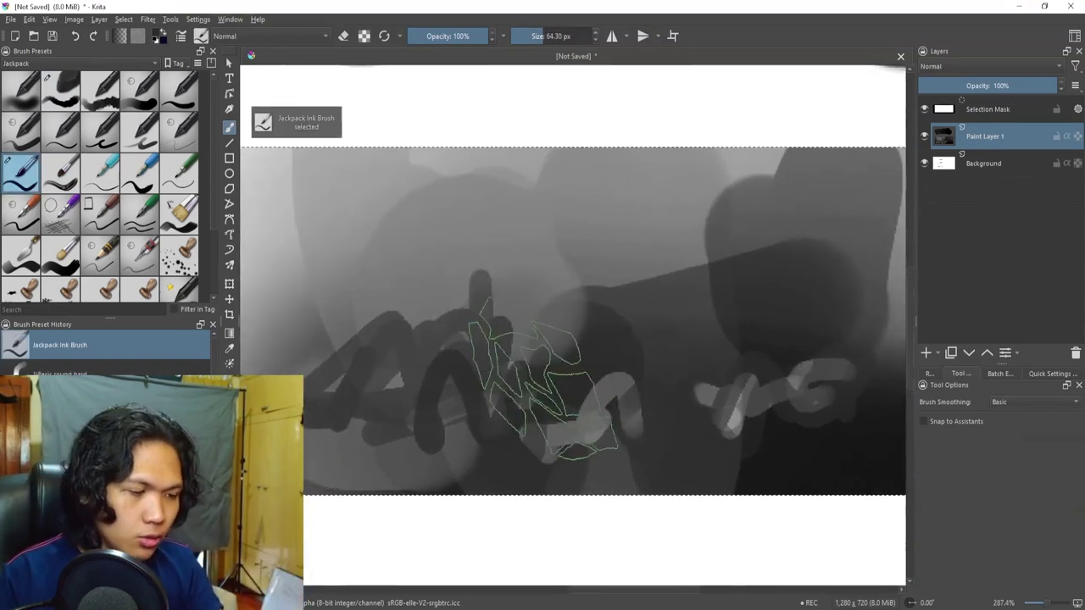
{"action": "mouse_move", "coordinate": [556, 345]}
{"action": "left_mouse_down"}
{"action": "mouse_move", "coordinate": [548, 262]}
{"action": "mouse_move", "coordinate": [553, 315]}
{"action": "left_mouse_up"}
{"action": "key", "text": "ctrl+z"}
{"action": "key", "text": "bracketleft"}
{"action": "left_click_drag", "start_coordinate": [557, 247], "coordinate": [539, 351]}
{"action": "key", "text": "ctrl+z"}
Sample lighter greys and paint narrow Jackpack Ink Brush strokes around the dark central shape, using sizes of 13.38 and 5.17 px.
{"action": "left_click", "coordinate": [585, 216], "text": "ctrl"}
{"action": "mouse_move", "coordinate": [597, 322]}
{"action": "left_mouse_down"}
{"action": "mouse_move", "coordinate": [574, 229]}
{"action": "mouse_move", "coordinate": [547, 227]}
{"action": "left_mouse_up"}
{"action": "left_click", "coordinate": [537, 209], "text": "ctrl"}
{"action": "mouse_move", "coordinate": [523, 263]}
{"action": "left_mouse_down"}
{"action": "mouse_move", "coordinate": [522, 386]}
{"action": "mouse_move", "coordinate": [521, 348]}
{"action": "left_mouse_up"}
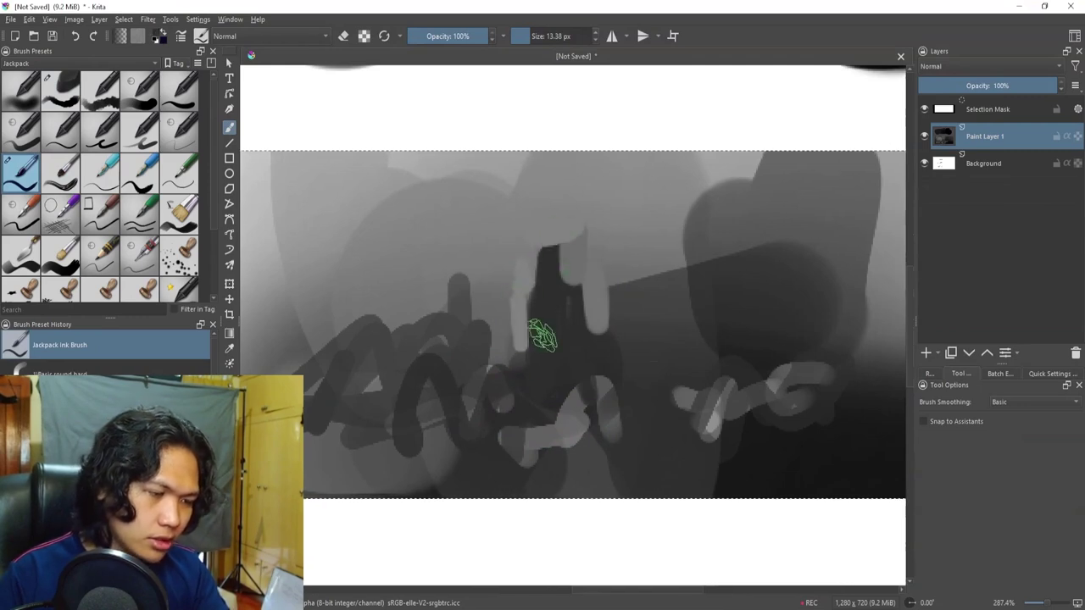
{"action": "left_click_drag", "start_coordinate": [553, 430], "coordinate": [556, 443]}
{"action": "left_click_drag", "start_coordinate": [556, 443], "coordinate": [568, 398]}
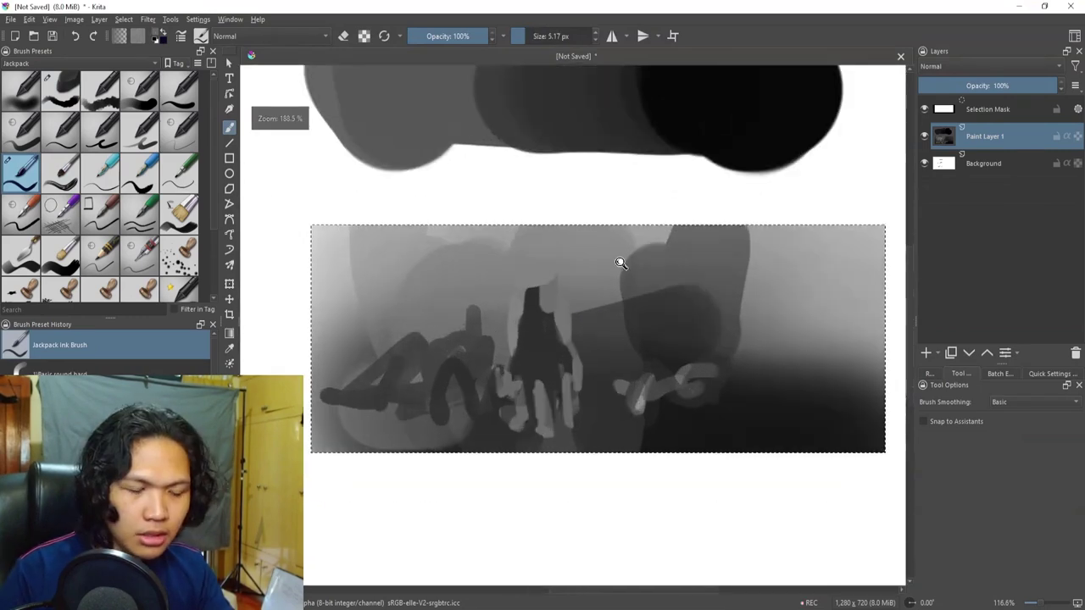
Paint a small dark figure with light strokes beside its arms using Basic round hard at 9.81 px, and clear the selection.
{"action": "key", "text": "slash"}
{"action": "mouse_move", "coordinate": [654, 351]}
{"action": "left_mouse_down"}
{"action": "mouse_move", "coordinate": [540, 347]}
{"action": "mouse_move", "coordinate": [576, 366]}
{"action": "mouse_move", "coordinate": [619, 246]}
{"action": "left_mouse_up"}
{"action": "mouse_move", "coordinate": [614, 296]}
{"action": "left_mouse_down"}
{"action": "mouse_move", "coordinate": [615, 350]}
{"action": "mouse_move", "coordinate": [628, 323]}
{"action": "mouse_move", "coordinate": [628, 338]}
{"action": "mouse_move", "coordinate": [605, 361]}
{"action": "mouse_move", "coordinate": [604, 299]}
{"action": "mouse_move", "coordinate": [579, 329]}
{"action": "left_mouse_up"}
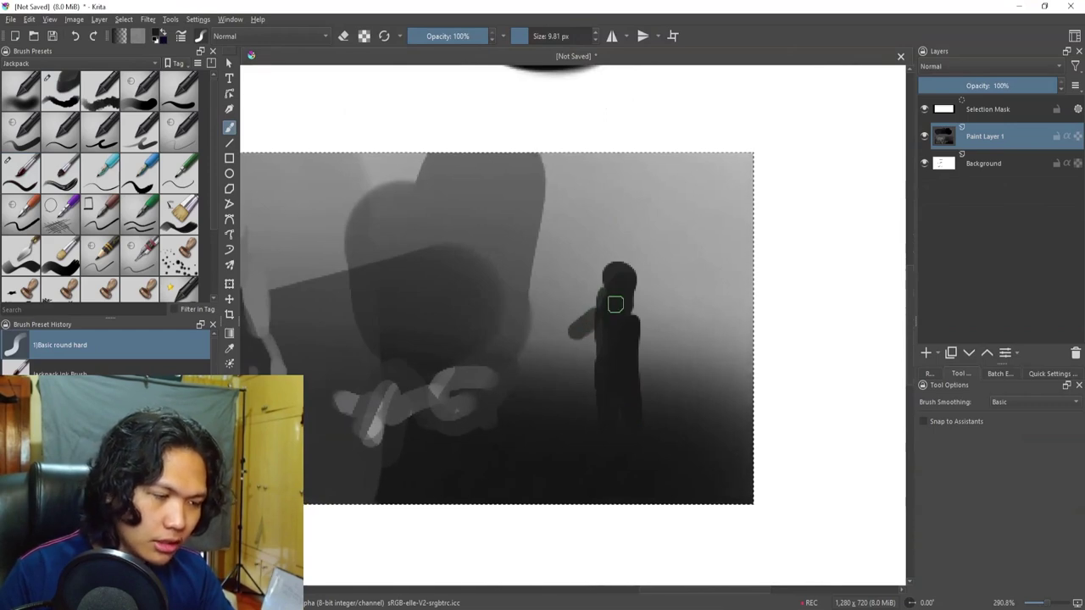
{"action": "left_click_drag", "start_coordinate": [624, 305], "coordinate": [647, 324]}
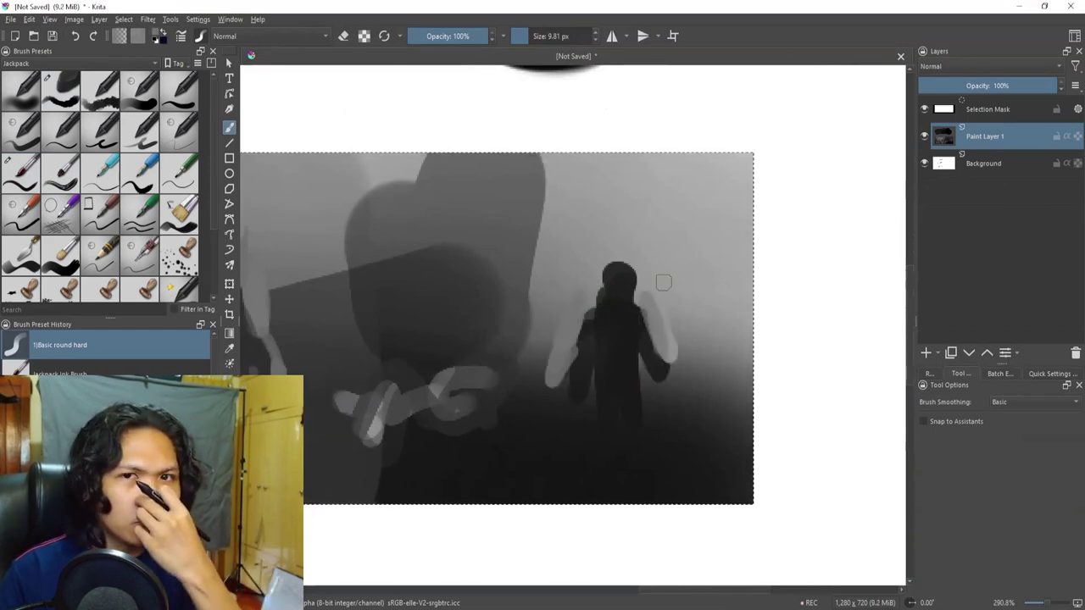
{"action": "left_click_drag", "start_coordinate": [612, 381], "coordinate": [621, 455]}
{"action": "left_click_drag", "start_coordinate": [645, 381], "coordinate": [703, 296]}
{"action": "left_click_drag", "start_coordinate": [837, 264], "coordinate": [592, 410]}
{"action": "left_click_drag", "start_coordinate": [594, 345], "coordinate": [605, 317]}
{"action": "key", "text": "ctrl+shift+a"}
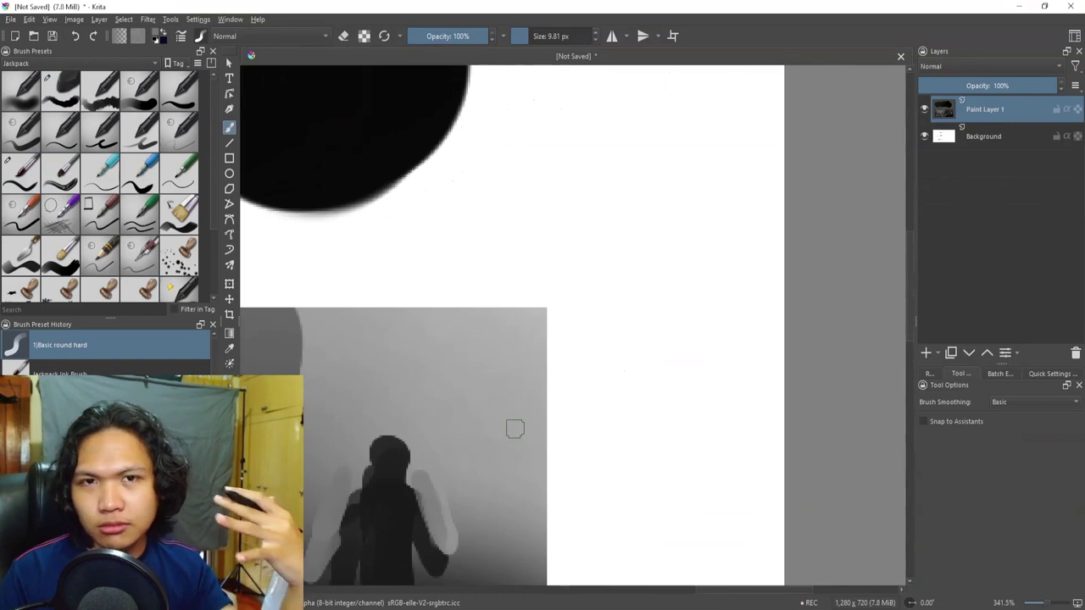
Paint a dark spot, a dark bar and four overlapping grey vertical strokes above the figure with Basic round hard.
{"action": "left_click_drag", "start_coordinate": [508, 397], "coordinate": [576, 267]}
{"action": "mouse_move", "coordinate": [544, 235]}
{"action": "left_mouse_down"}
{"action": "mouse_move", "coordinate": [626, 256]}
{"action": "mouse_move", "coordinate": [594, 253]}
{"action": "mouse_move", "coordinate": [615, 280]}
{"action": "mouse_move", "coordinate": [573, 298]}
{"action": "mouse_move", "coordinate": [650, 232]}
{"action": "mouse_move", "coordinate": [578, 272]}
{"action": "mouse_move", "coordinate": [606, 279]}
{"action": "mouse_move", "coordinate": [508, 354]}
{"action": "mouse_move", "coordinate": [550, 267]}
{"action": "mouse_move", "coordinate": [529, 293]}
{"action": "left_mouse_up"}
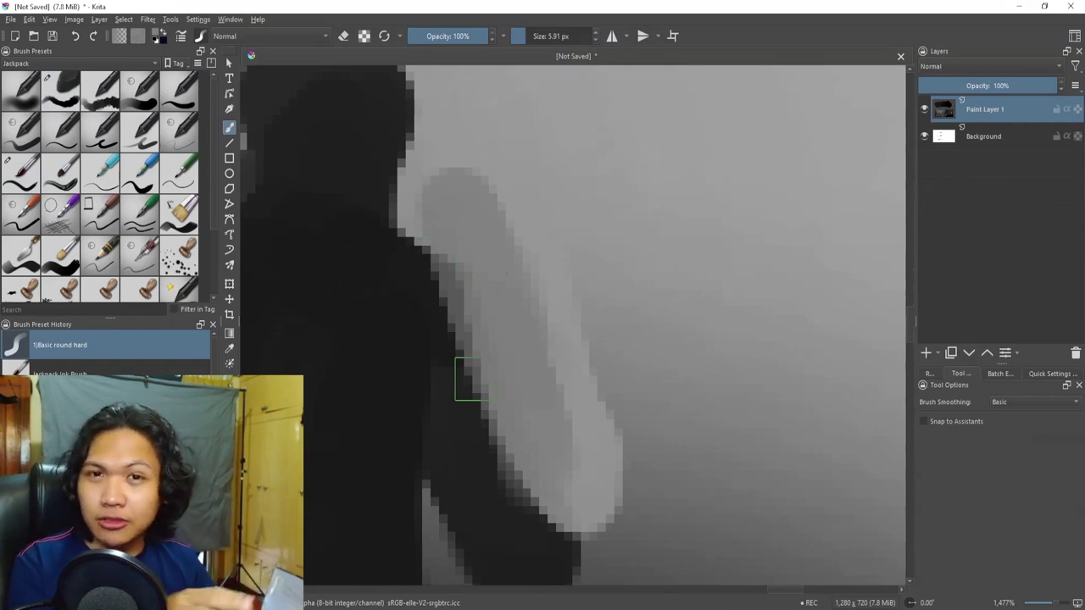
{"action": "left_click_drag", "start_coordinate": [616, 560], "coordinate": [623, 365]}
{"action": "left_click", "coordinate": [717, 291], "text": "ctrl"}
{"action": "left_click_drag", "start_coordinate": [536, 291], "coordinate": [574, 291]}
{"action": "left_click_drag", "start_coordinate": [458, 222], "coordinate": [458, 335]}
{"action": "left_click_drag", "start_coordinate": [496, 212], "coordinate": [500, 339]}
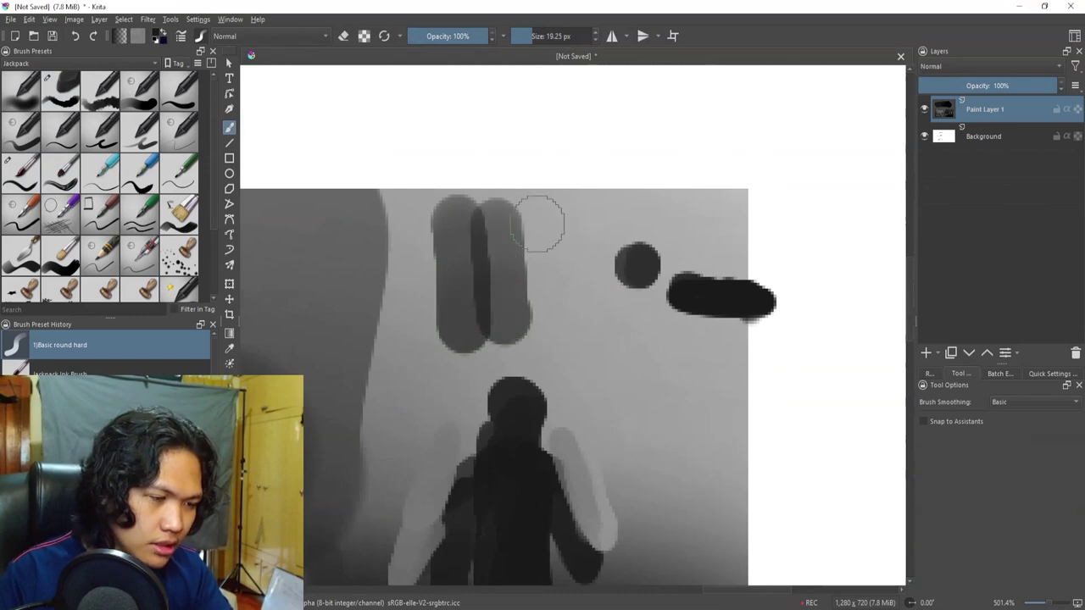
{"action": "left_click_drag", "start_coordinate": [539, 204], "coordinate": [542, 339]}
{"action": "left_click_drag", "start_coordinate": [583, 208], "coordinate": [585, 335]}
Outline the overlap between the last two vertical strokes with a freehand selection and clear it.
{"action": "mouse_move", "coordinate": [339, 176]}
{"action": "left_mouse_down"}
{"action": "mouse_move", "coordinate": [319, 289]}
{"action": "mouse_move", "coordinate": [343, 176]}
{"action": "left_mouse_up"}
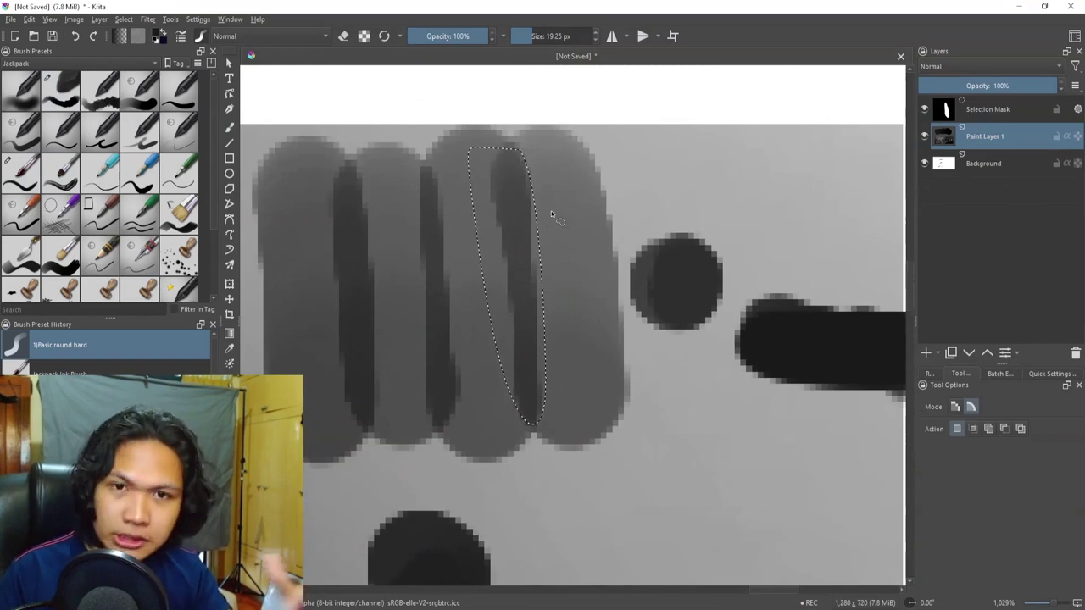
{"action": "key", "text": "ctrl+shift+a"}
{"action": "mouse_move", "coordinate": [492, 450]}
{"action": "left_mouse_down"}
{"action": "mouse_move", "coordinate": [503, 390]}
{"action": "mouse_move", "coordinate": [528, 362]}
{"action": "mouse_move", "coordinate": [527, 293]}
{"action": "left_mouse_up"}
{"action": "key", "text": "b"}
Touch up the light stroke along the figure's arm with the Jackpack Ink Brush at 5.17 px.
{"action": "mouse_move", "coordinate": [551, 342]}
{"action": "left_mouse_down"}
{"action": "mouse_move", "coordinate": [610, 329]}
{"action": "mouse_move", "coordinate": [630, 389]}
{"action": "mouse_move", "coordinate": [649, 368]}
{"action": "left_mouse_up"}
{"action": "key", "text": "ctrl+z"}
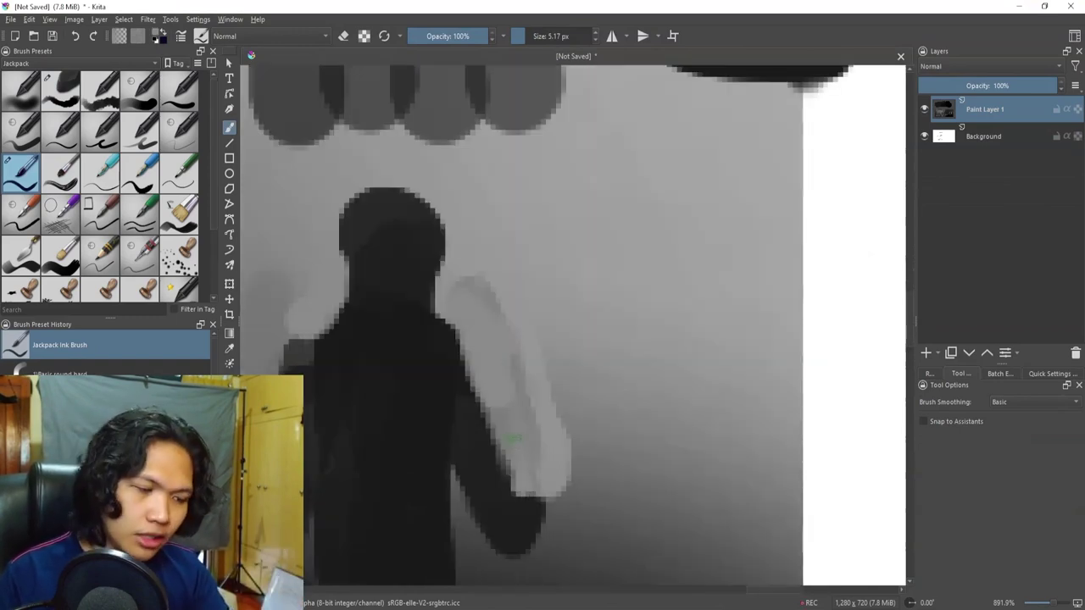
{"action": "mouse_move", "coordinate": [518, 480]}
{"action": "left_mouse_down"}
{"action": "mouse_move", "coordinate": [523, 511]}
{"action": "mouse_move", "coordinate": [550, 452]}
{"action": "left_mouse_up"}
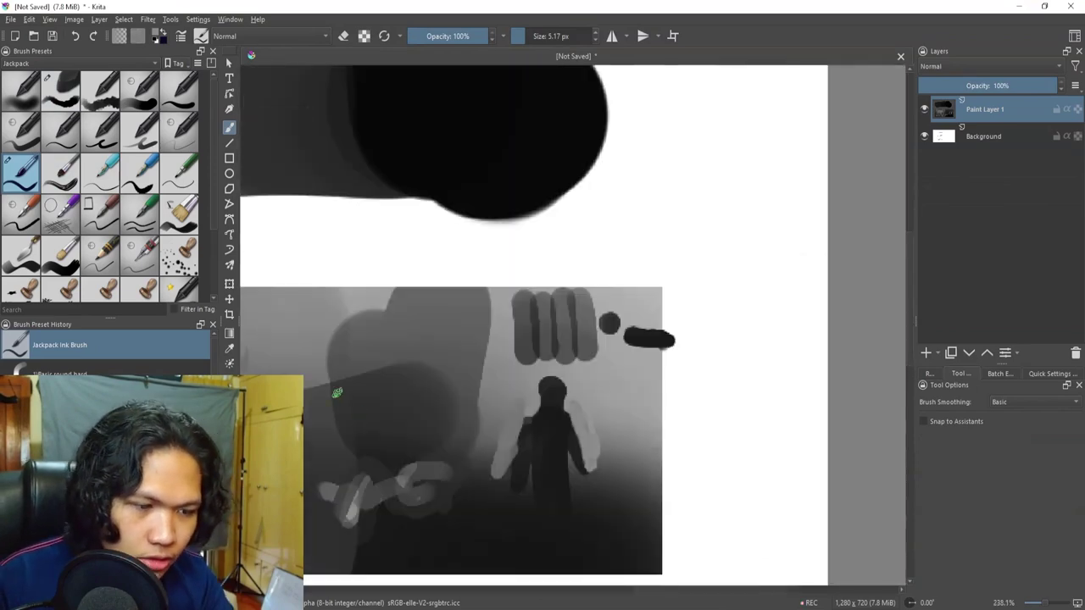
Switch to Jackpack Basic HardRound2 at 48.39 px, trying strokes over the dark round shape and undoing them.
{"action": "left_click", "coordinate": [181, 95]}
{"action": "scroll", "coordinate": [448, 310], "scroll_direction": "up", "scroll_amount": 3}
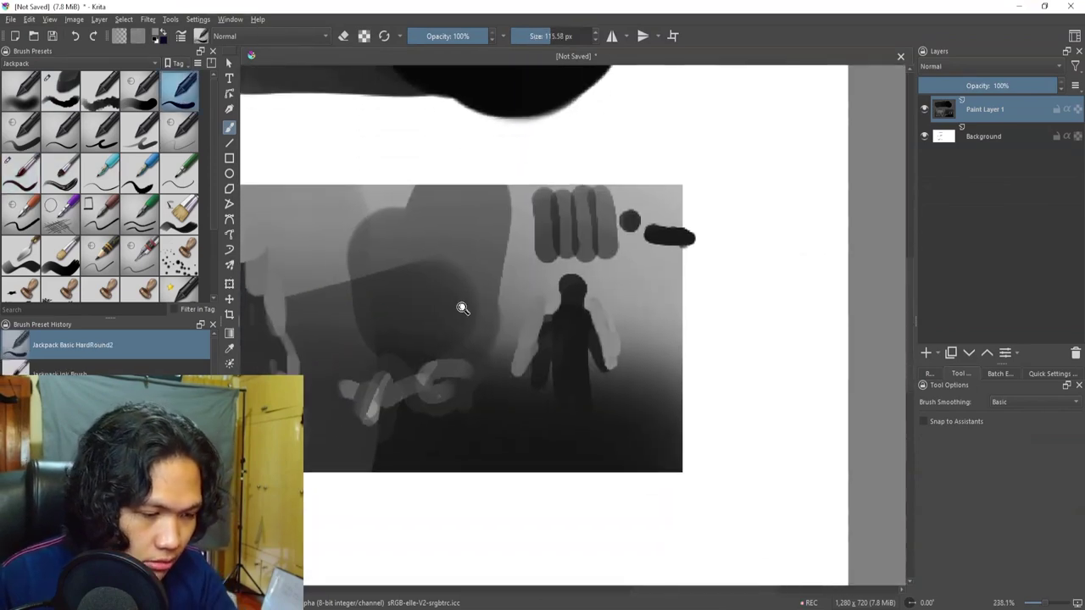
{"action": "left_click_drag", "start_coordinate": [423, 383], "coordinate": [554, 261]}
{"action": "key", "text": "ctrl+z"}
{"action": "mouse_move", "coordinate": [448, 333]}
{"action": "left_mouse_down"}
{"action": "mouse_move", "coordinate": [348, 333]}
{"action": "mouse_move", "coordinate": [431, 378]}
{"action": "mouse_move", "coordinate": [513, 350]}
{"action": "left_mouse_up"}
{"action": "scroll", "coordinate": [439, 366], "scroll_direction": "up", "scroll_amount": 1}
{"action": "mouse_move", "coordinate": [431, 386]}
{"action": "left_mouse_down"}
{"action": "mouse_move", "coordinate": [520, 254]}
{"action": "mouse_move", "coordinate": [462, 381]}
{"action": "left_mouse_up"}
{"action": "key", "text": "ctrl+z"}
{"action": "mouse_move", "coordinate": [551, 293]}
{"action": "left_mouse_down"}
{"action": "mouse_move", "coordinate": [571, 255]}
{"action": "mouse_move", "coordinate": [593, 245]}
{"action": "mouse_move", "coordinate": [605, 293]}
{"action": "left_mouse_up"}
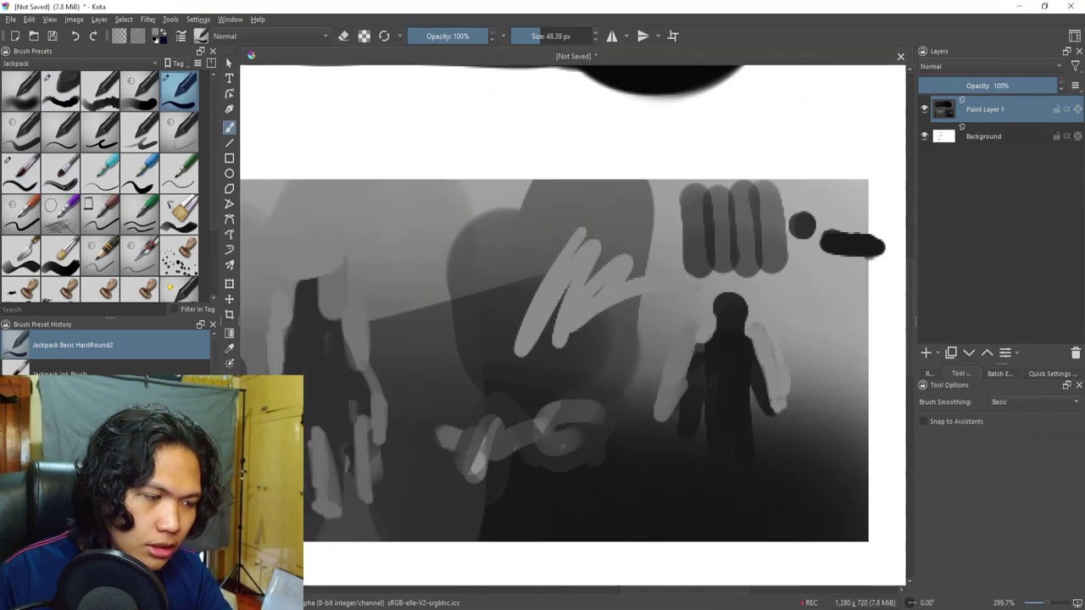
{"action": "key", "text": "ctrl+z"}
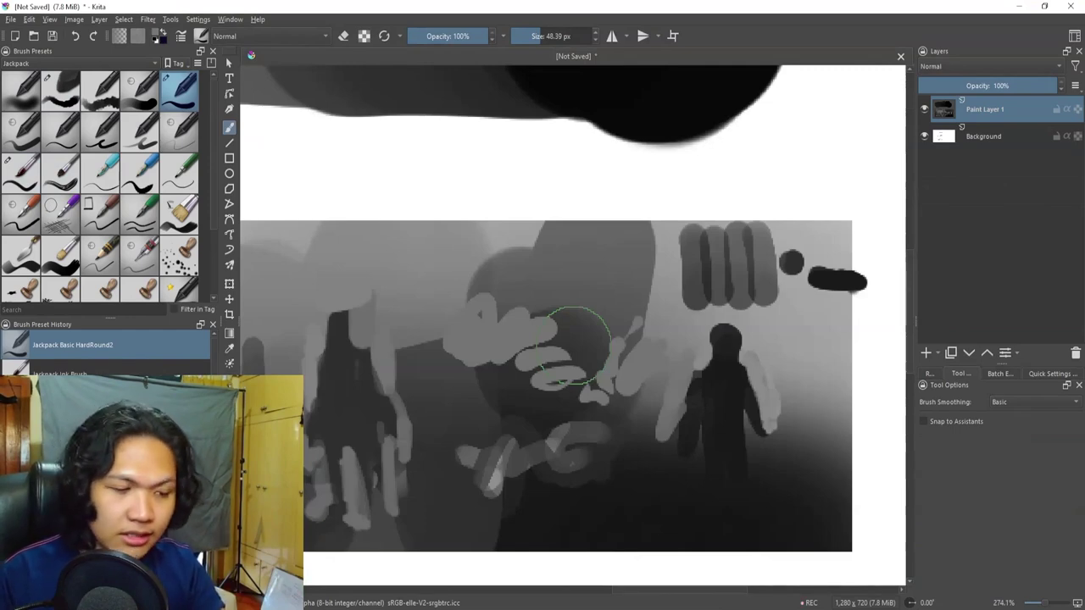
Brush loose grey strokes over the dark shapes in the middle of the painting with Jackpack Basic HardRound2.
{"action": "left_click_drag", "start_coordinate": [481, 409], "coordinate": [619, 364]}
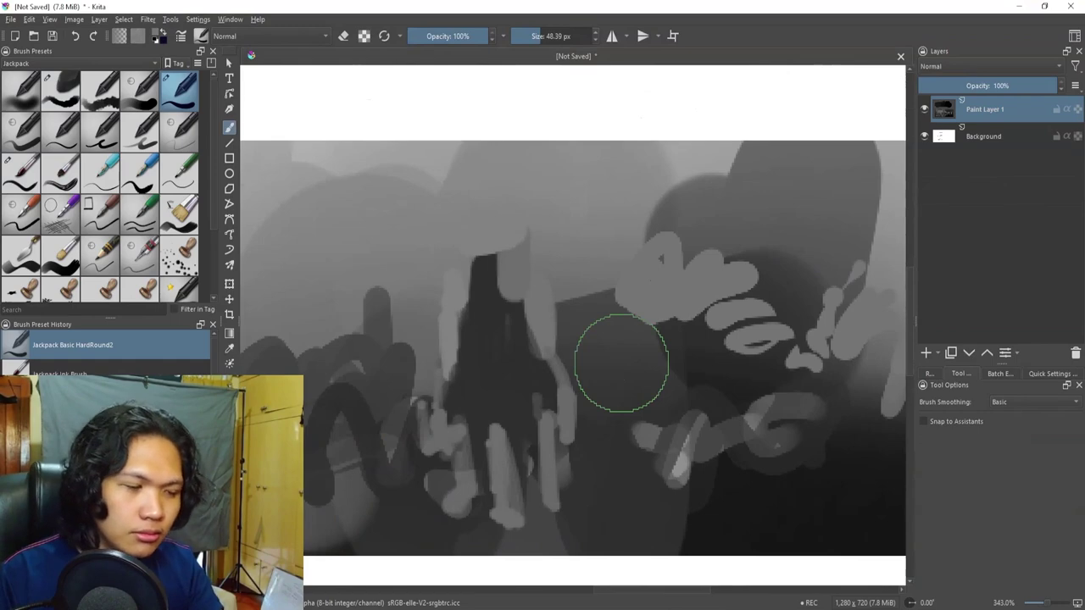
{"action": "left_click_drag", "start_coordinate": [571, 425], "coordinate": [559, 412]}
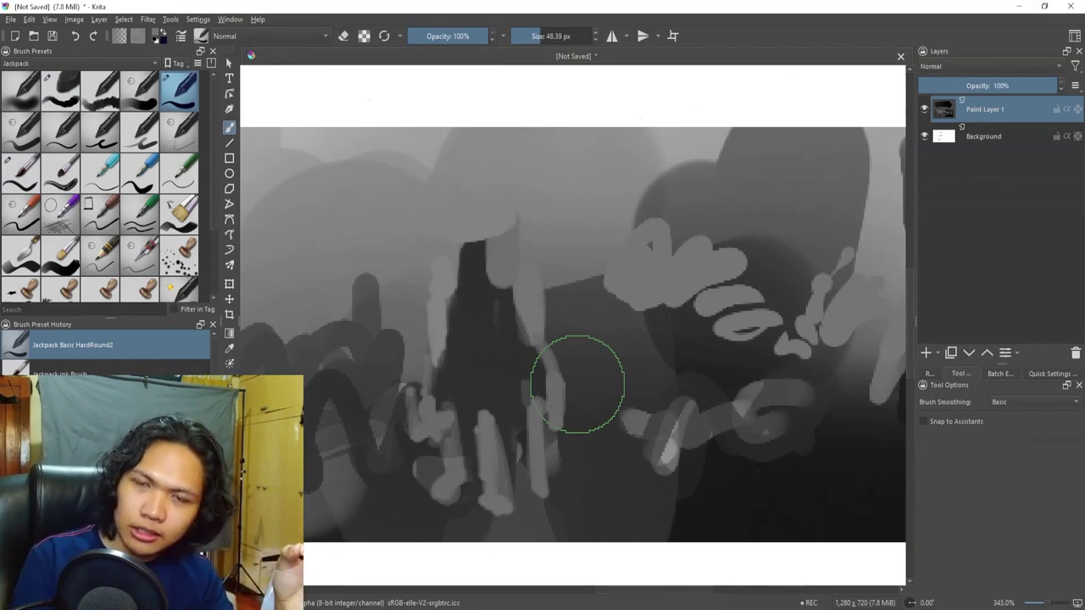
{"action": "left_click_drag", "start_coordinate": [568, 272], "coordinate": [552, 337]}
{"action": "left_click_drag", "start_coordinate": [586, 390], "coordinate": [593, 319]}
Select a rectangle just inside the painting's edges and airbrush grey over it with Airbrush Soft at 251.45 px.
{"action": "scroll", "coordinate": [491, 382], "scroll_direction": "down", "scroll_amount": 3}
{"action": "key", "text": "ctrl+r"}
{"action": "mouse_move", "coordinate": [762, 407]}
{"action": "left_mouse_down"}
{"action": "mouse_move", "coordinate": [430, 263]}
{"action": "mouse_move", "coordinate": [329, 244]}
{"action": "left_mouse_up"}
{"action": "key", "text": "b"}
{"action": "key", "text": "slash"}
{"action": "mouse_move", "coordinate": [593, 326]}
{"action": "left_mouse_down"}
{"action": "mouse_move", "coordinate": [416, 382]}
{"action": "mouse_move", "coordinate": [634, 296]}
{"action": "mouse_move", "coordinate": [730, 307]}
{"action": "left_mouse_up"}
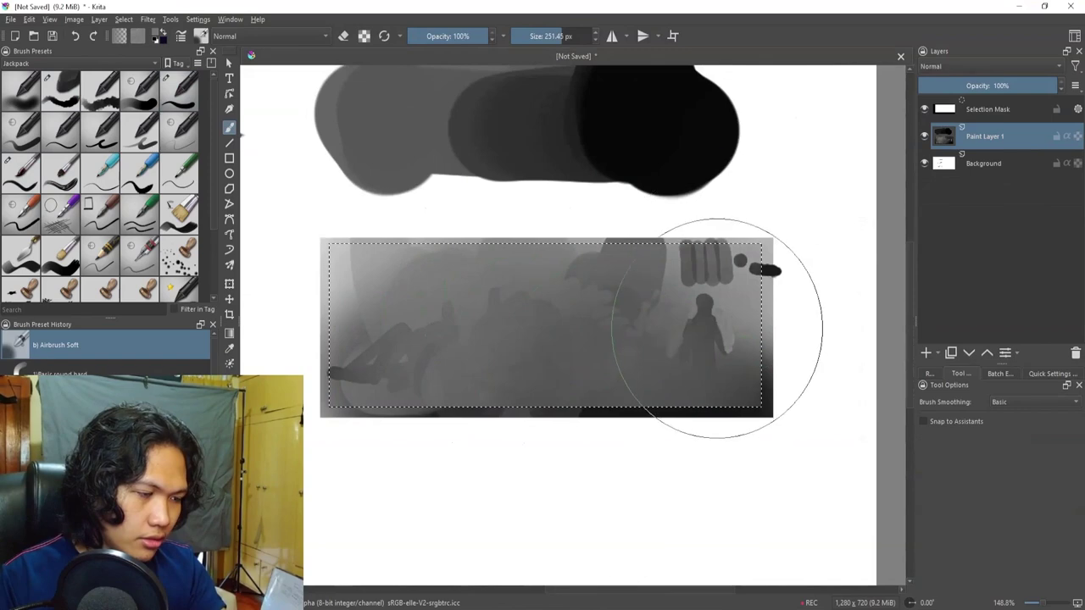
Undo the last airbrush stroke, sample the painting's dark lower corner and airbrush that tone along the selection's lower part.
{"action": "key", "text": "ctrl+z"}
{"action": "left_click", "coordinate": [768, 408], "text": "ctrl"}
{"action": "left_click_drag", "start_coordinate": [733, 407], "coordinate": [636, 412]}
{"action": "left_click_drag", "start_coordinate": [637, 412], "coordinate": [580, 398]}
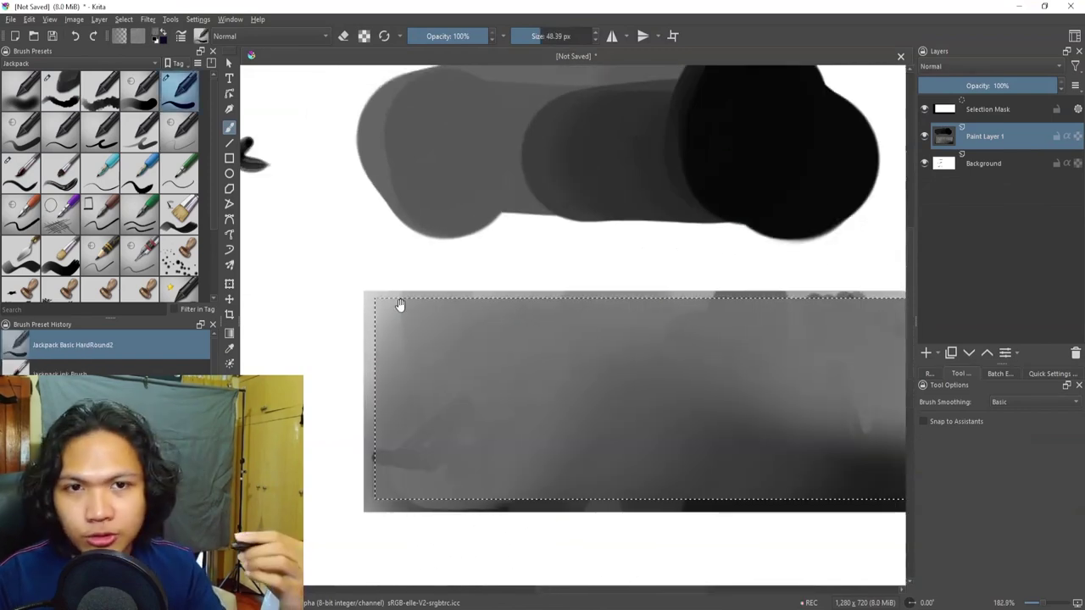
Brush light and mid-grey strokes over the upper-left area inside the painting's selection with Jackpack Basic HardRound2 at 48.39 px.
{"action": "scroll", "coordinate": [399, 307], "scroll_direction": "up", "scroll_amount": 1}
{"action": "left_click_drag", "start_coordinate": [397, 290], "coordinate": [501, 301]}
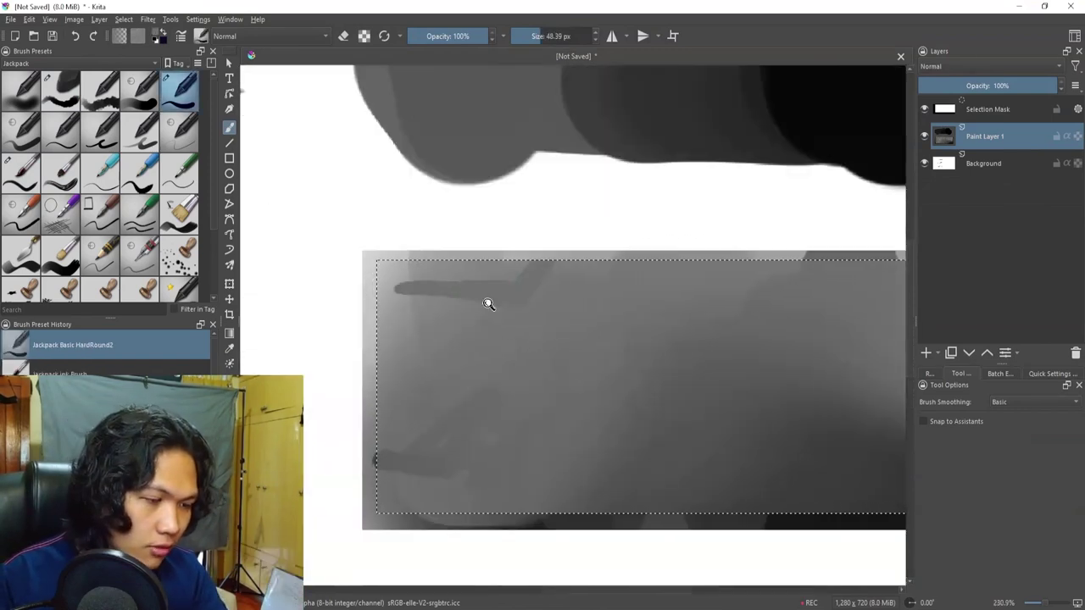
{"action": "left_click_drag", "start_coordinate": [581, 270], "coordinate": [520, 321]}
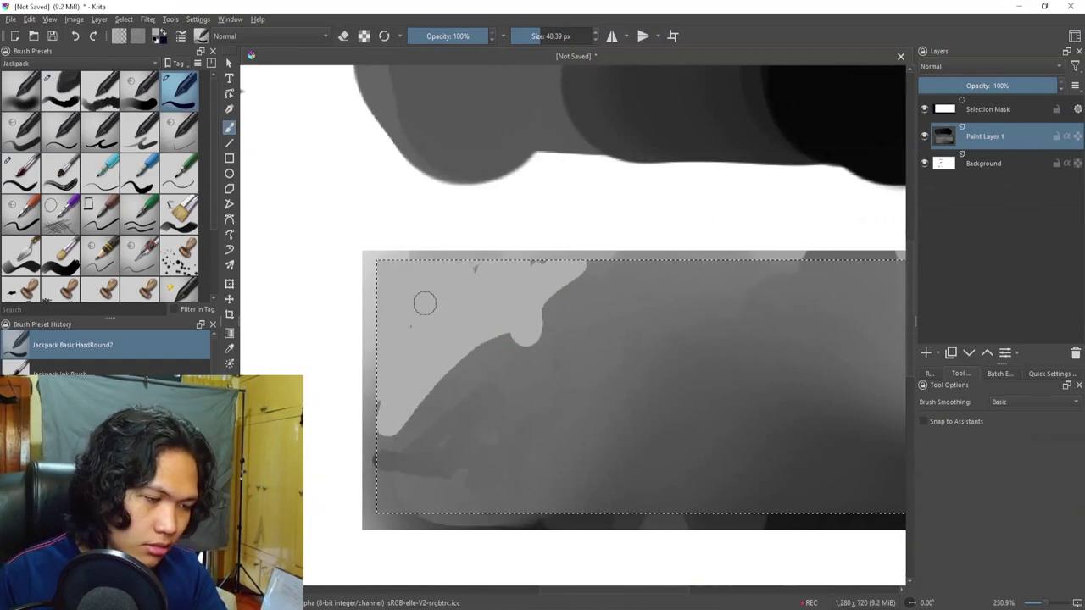
{"action": "scroll", "coordinate": [593, 255], "scroll_direction": "down", "scroll_amount": 3}
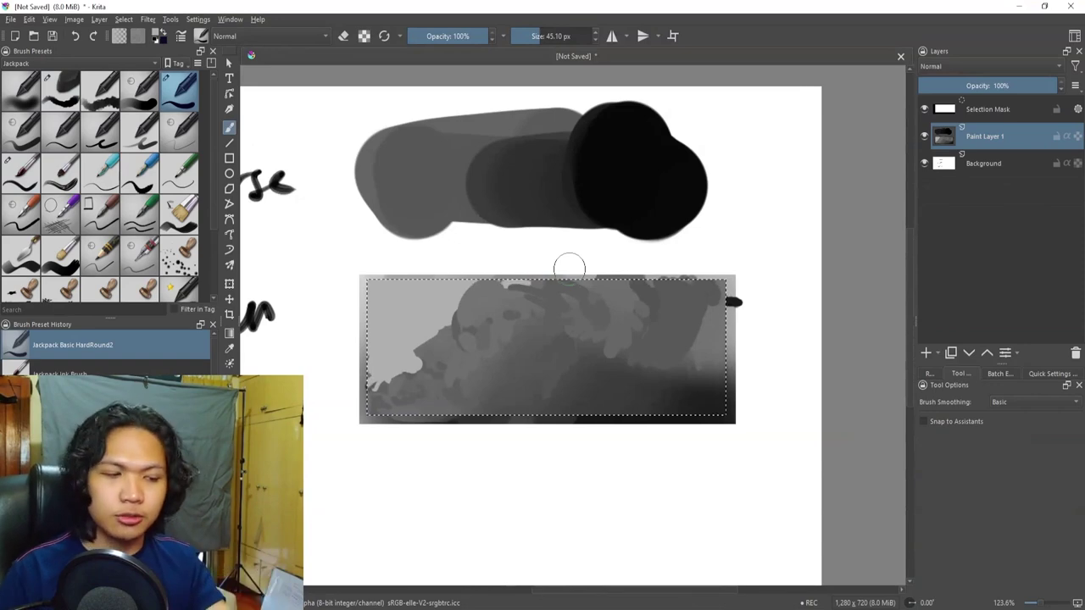
Brush cloud-like light and dark grey strokes along the edge of the pale area in the selected painting at 45.10 px.
{"action": "left_click_drag", "start_coordinate": [517, 500], "coordinate": [508, 363]}
{"action": "left_click_drag", "start_coordinate": [464, 398], "coordinate": [557, 382]}
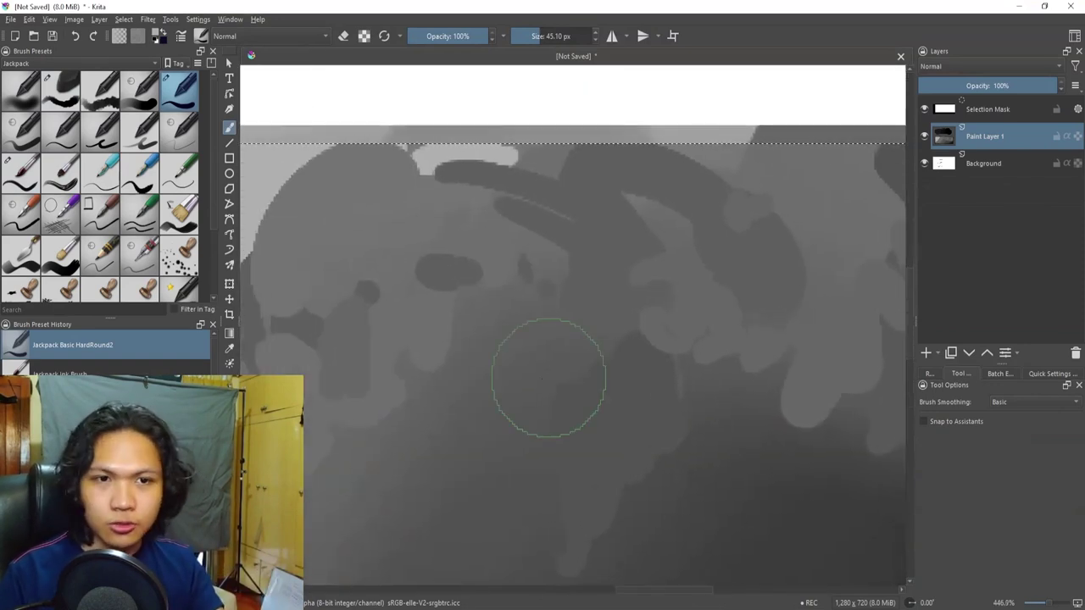
{"action": "scroll", "coordinate": [546, 377], "scroll_direction": "down", "scroll_amount": 2}
{"action": "key", "text": "shift+i"}
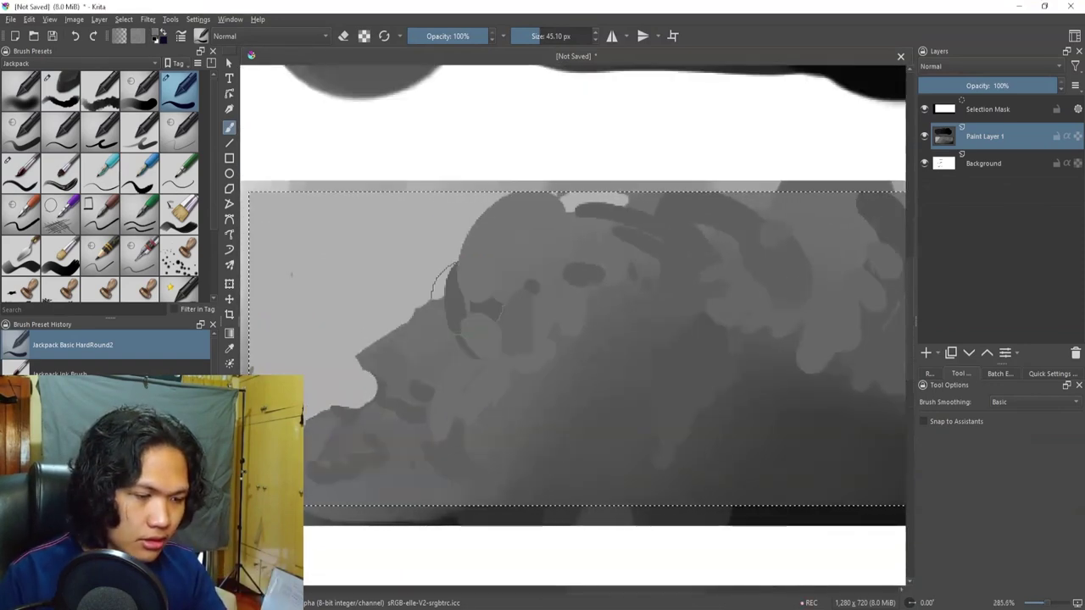
{"action": "key", "text": "shift+i"}
{"action": "left_click", "coordinate": [438, 284]}
{"action": "left_click_drag", "start_coordinate": [463, 273], "coordinate": [483, 316]}
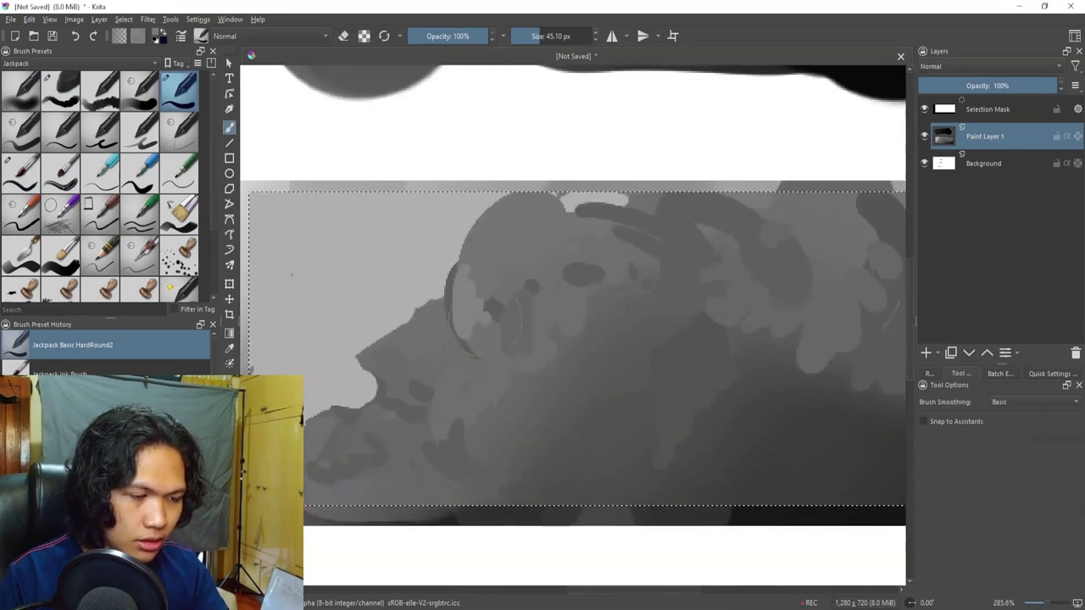
{"action": "key", "text": "shift+i"}
{"action": "left_click_drag", "start_coordinate": [496, 222], "coordinate": [526, 208]}
{"action": "left_click_drag", "start_coordinate": [487, 267], "coordinate": [487, 297]}
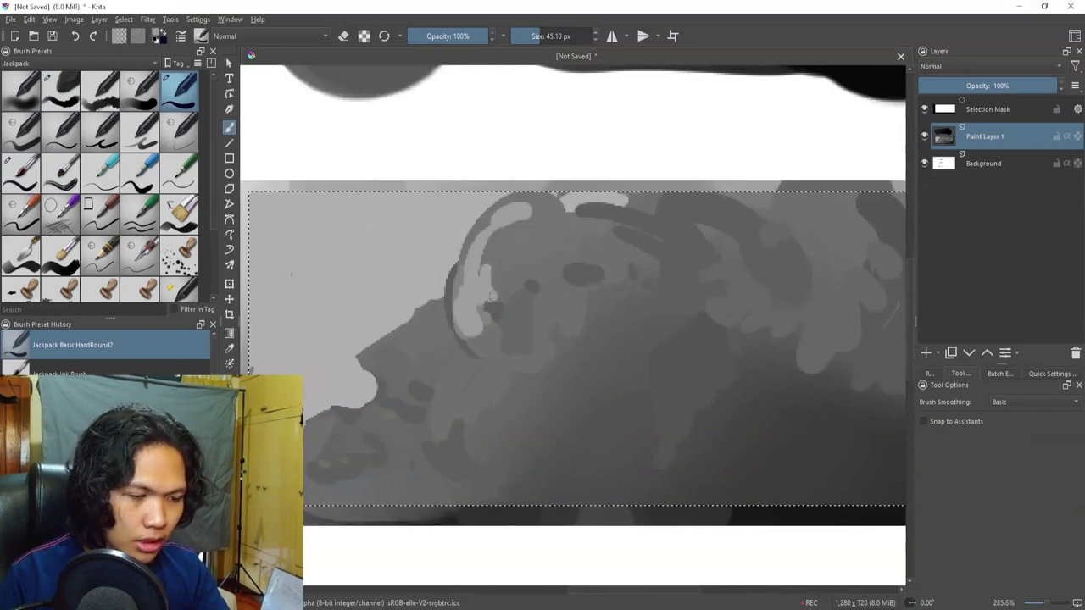
{"action": "scroll", "coordinate": [435, 309], "scroll_direction": "down", "scroll_amount": 5}
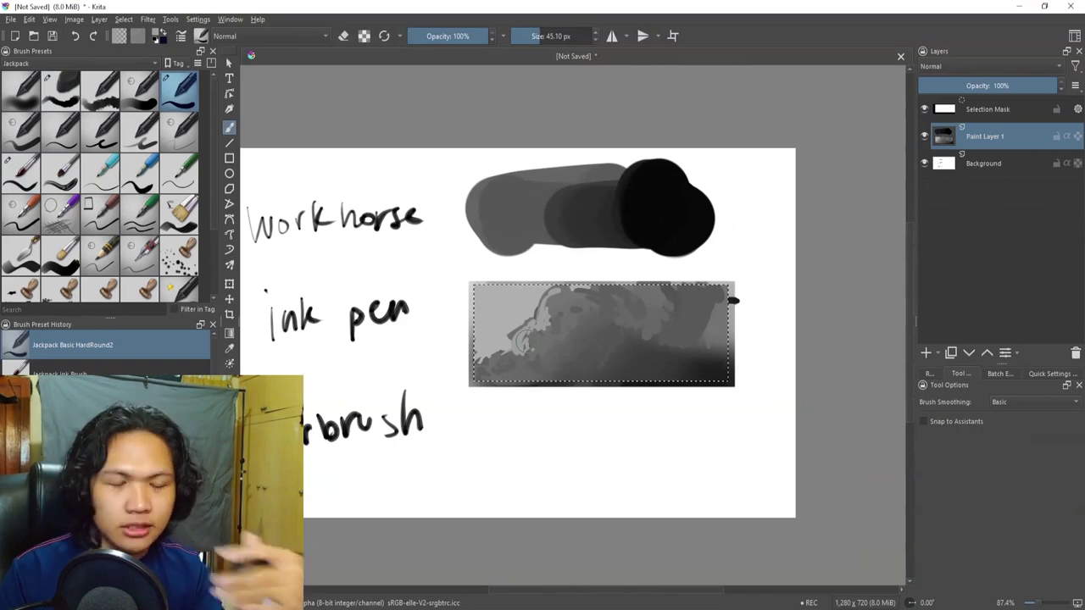
Clear the painting's selection and select an empty rectangle of about 576 by 182 px beside the word airbrush.
{"action": "left_click_drag", "start_coordinate": [608, 417], "coordinate": [571, 463]}
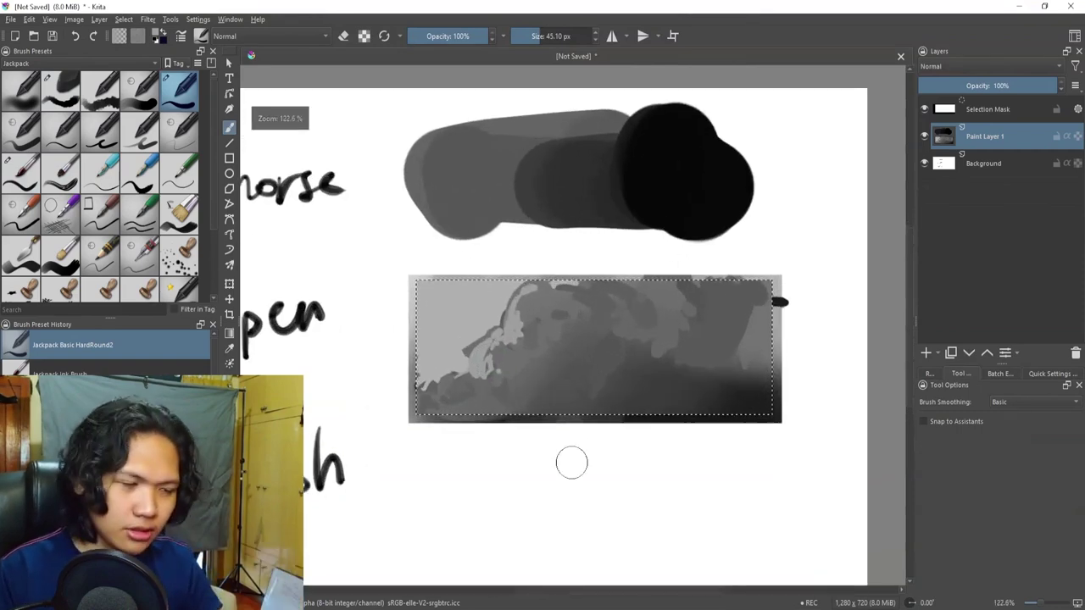
{"action": "key", "text": "ctrl+shift+a"}
{"action": "left_click_drag", "start_coordinate": [586, 413], "coordinate": [662, 417]}
{"action": "left_click_drag", "start_coordinate": [662, 417], "coordinate": [633, 380]}
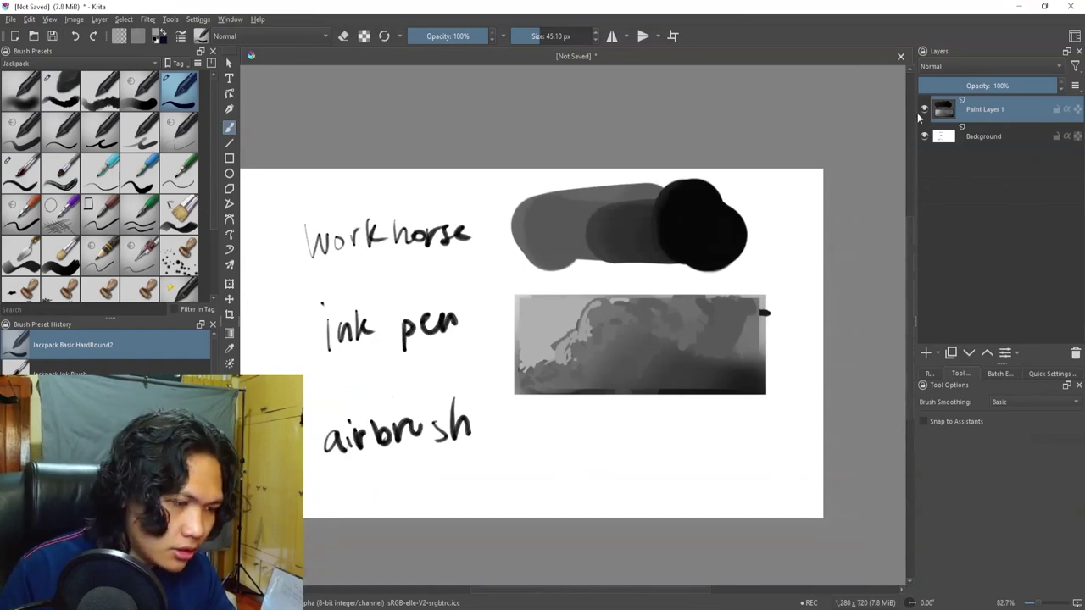
{"action": "left_click", "coordinate": [922, 109]}
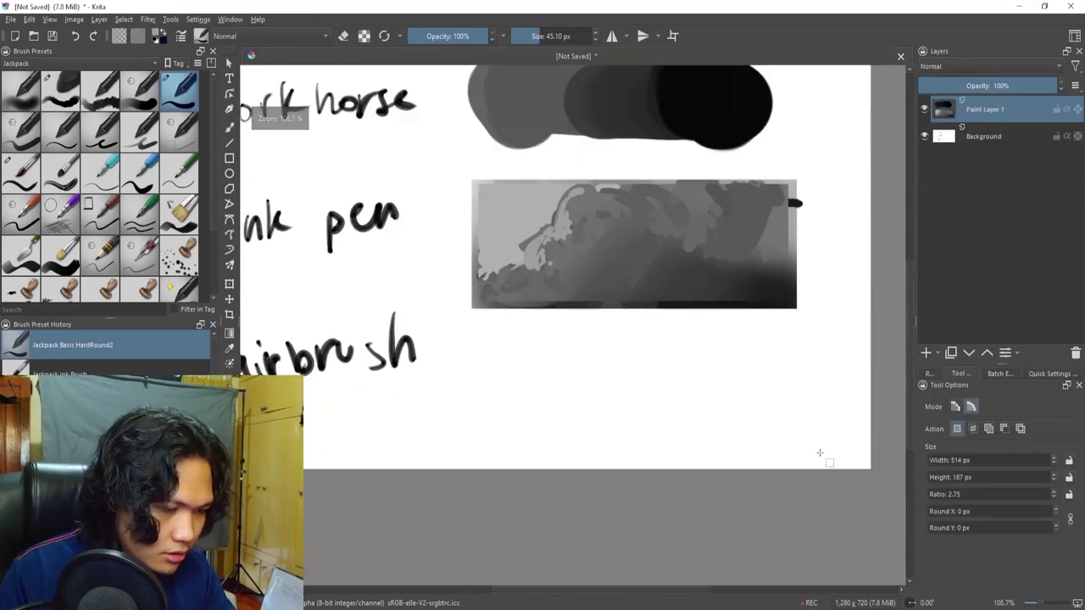
{"action": "mouse_move", "coordinate": [820, 453]}
{"action": "left_mouse_down"}
{"action": "mouse_move", "coordinate": [500, 362]}
{"action": "mouse_move", "coordinate": [467, 343]}
{"action": "left_mouse_up"}
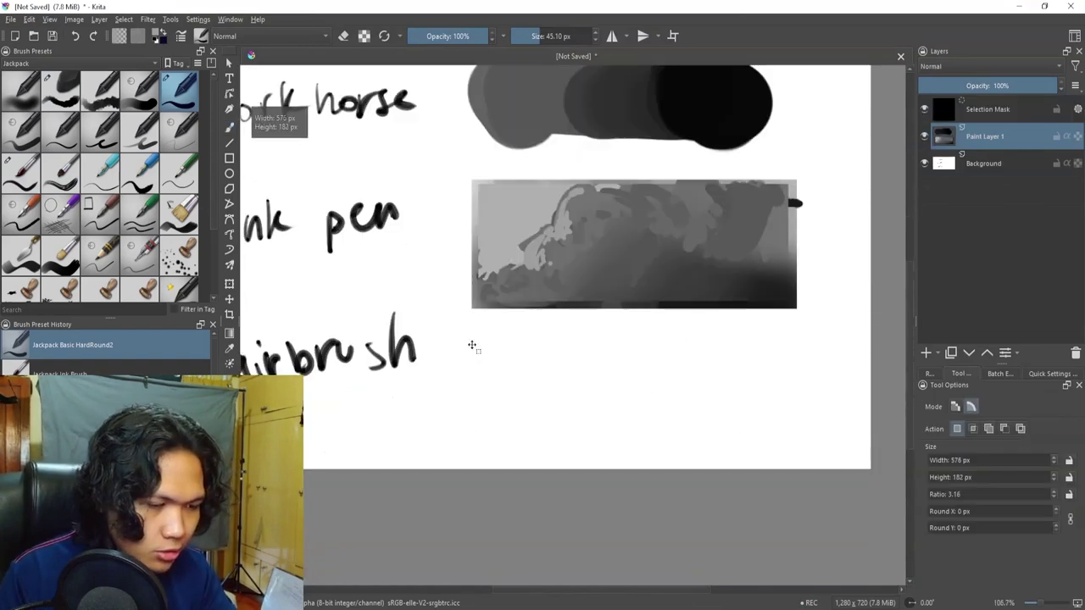
Airbrush grey across the new rectangular selection with Airbrush Soft at 251.45 px.
{"action": "key", "text": "b"}
{"action": "left_click_drag", "start_coordinate": [569, 398], "coordinate": [542, 381]}
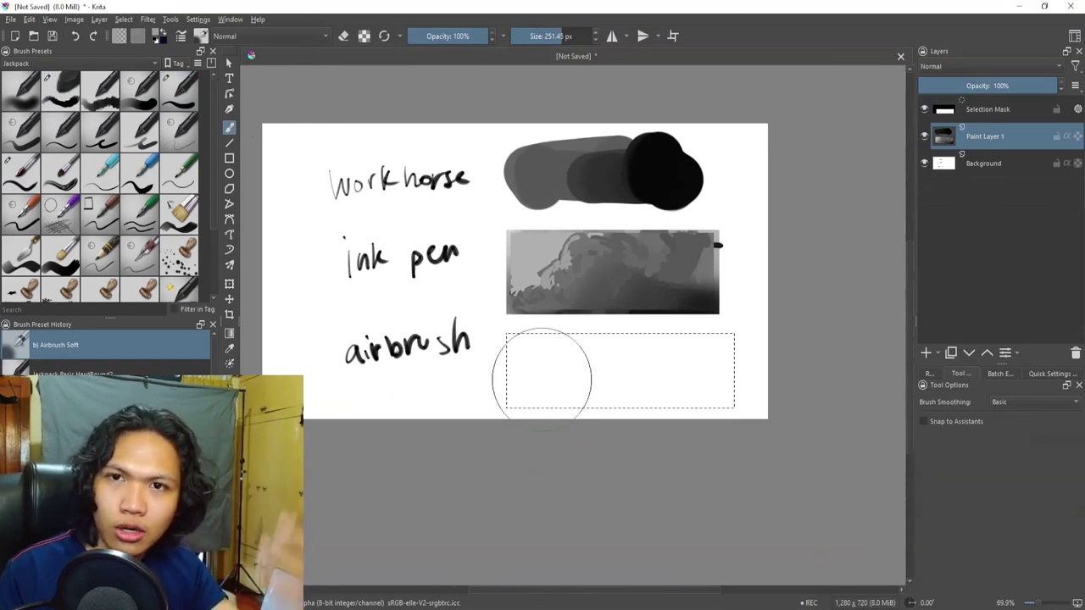
{"action": "scroll", "coordinate": [543, 368], "scroll_direction": "up", "scroll_amount": 2}
{"action": "mouse_move", "coordinate": [564, 400]}
{"action": "left_mouse_down"}
{"action": "mouse_move", "coordinate": [523, 429]}
{"action": "mouse_move", "coordinate": [519, 401]}
{"action": "left_mouse_up"}
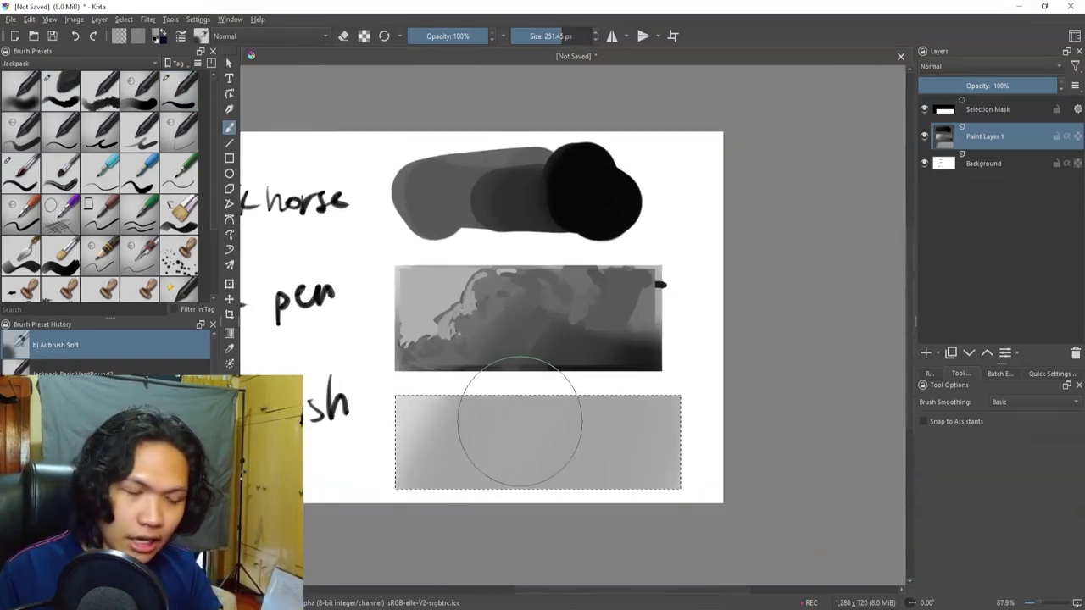
{"action": "left_click_drag", "start_coordinate": [676, 437], "coordinate": [453, 432]}
Darken the edges of the selected rectangle with Airbrush Soft, reducing it to 183.50 px, and clear the selection.
{"action": "left_click_drag", "start_coordinate": [667, 303], "coordinate": [602, 250]}
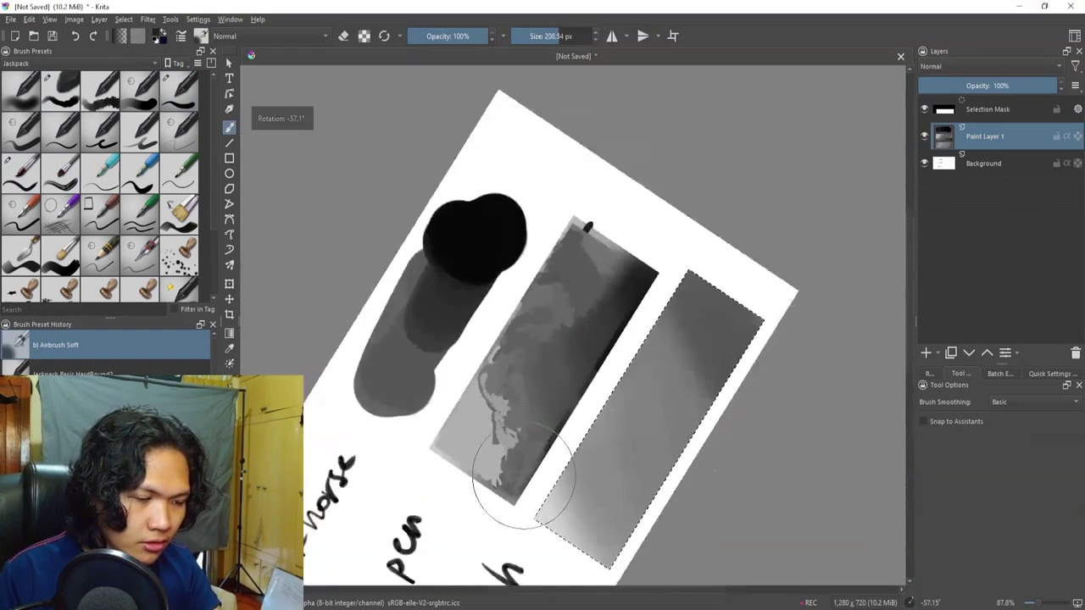
{"action": "left_click_drag", "start_coordinate": [523, 476], "coordinate": [502, 479]}
{"action": "mouse_move", "coordinate": [551, 518]}
{"action": "left_mouse_down"}
{"action": "mouse_move", "coordinate": [602, 387]}
{"action": "mouse_move", "coordinate": [591, 463]}
{"action": "mouse_move", "coordinate": [734, 280]}
{"action": "mouse_move", "coordinate": [739, 368]}
{"action": "left_mouse_up"}
{"action": "left_click_drag", "start_coordinate": [574, 561], "coordinate": [611, 544]}
{"action": "key", "text": "5"}
{"action": "mouse_move", "coordinate": [556, 458]}
{"action": "left_mouse_down"}
{"action": "mouse_move", "coordinate": [449, 424]}
{"action": "mouse_move", "coordinate": [436, 460]}
{"action": "mouse_move", "coordinate": [640, 415]}
{"action": "left_mouse_up"}
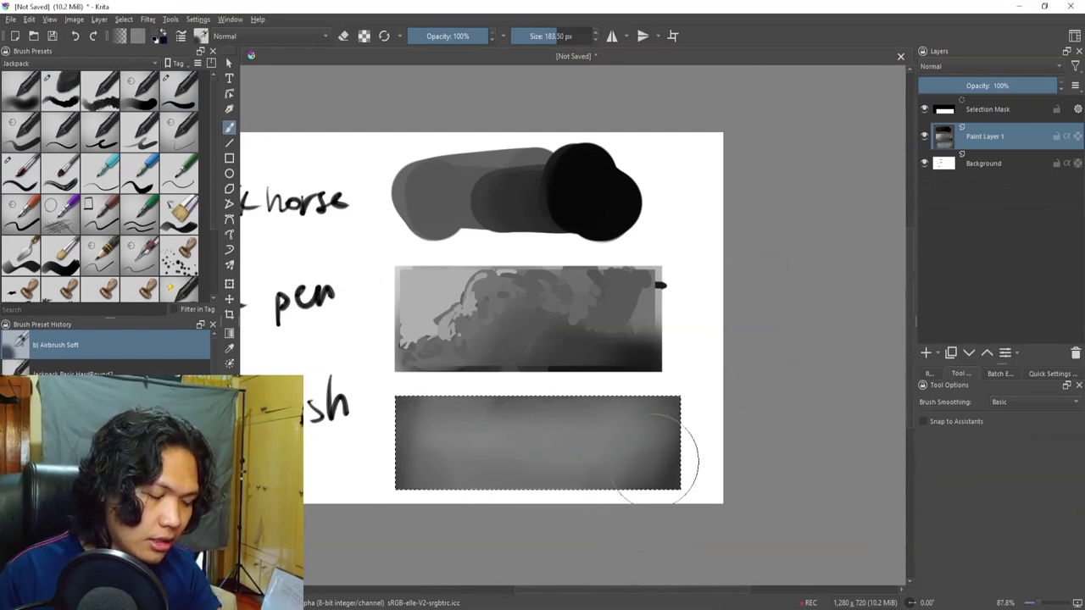
{"action": "key", "text": "ctrl+shift+a"}
Paint a light round shape with a dark figure in the middle of the airbrushed rectangle, using Jackpack Ink Brush at 10.81 px.
{"action": "mouse_move", "coordinate": [636, 380]}
{"action": "left_mouse_down"}
{"action": "mouse_move", "coordinate": [569, 460]}
{"action": "mouse_move", "coordinate": [576, 340]}
{"action": "left_mouse_up"}
{"action": "key", "text": "ctrl+alt+1"}
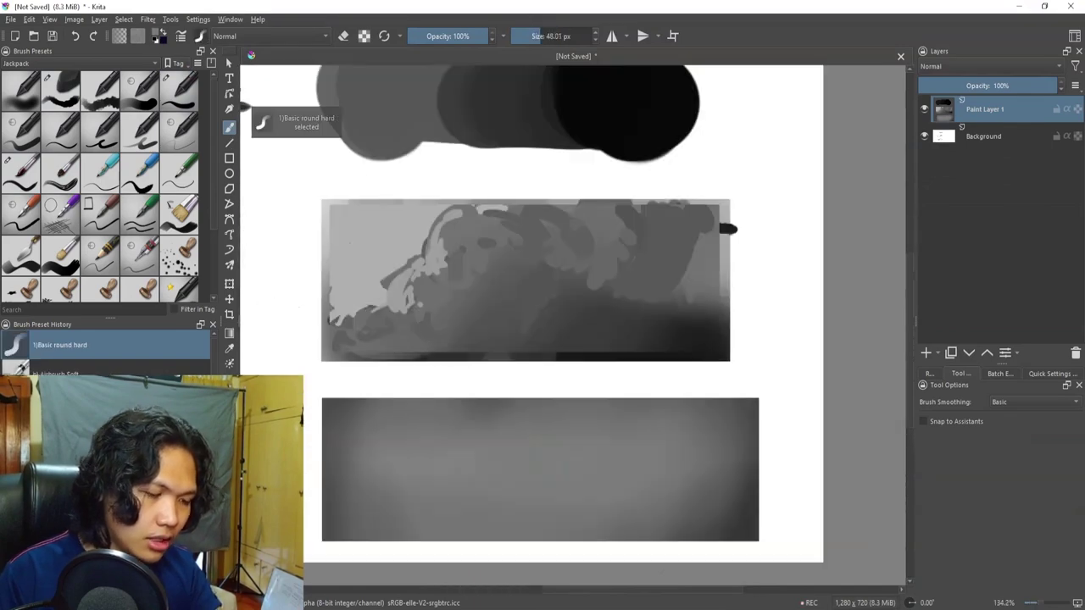
{"action": "key", "text": "ctrl+alt+2"}
{"action": "left_click", "coordinate": [716, 521], "text": "ctrl"}
{"action": "left_click_drag", "start_coordinate": [544, 474], "coordinate": [556, 475]}
{"action": "mouse_move", "coordinate": [539, 455]}
{"action": "left_mouse_down"}
{"action": "mouse_move", "coordinate": [544, 490]}
{"action": "mouse_move", "coordinate": [532, 488]}
{"action": "mouse_move", "coordinate": [562, 495]}
{"action": "mouse_move", "coordinate": [543, 527]}
{"action": "left_mouse_up"}
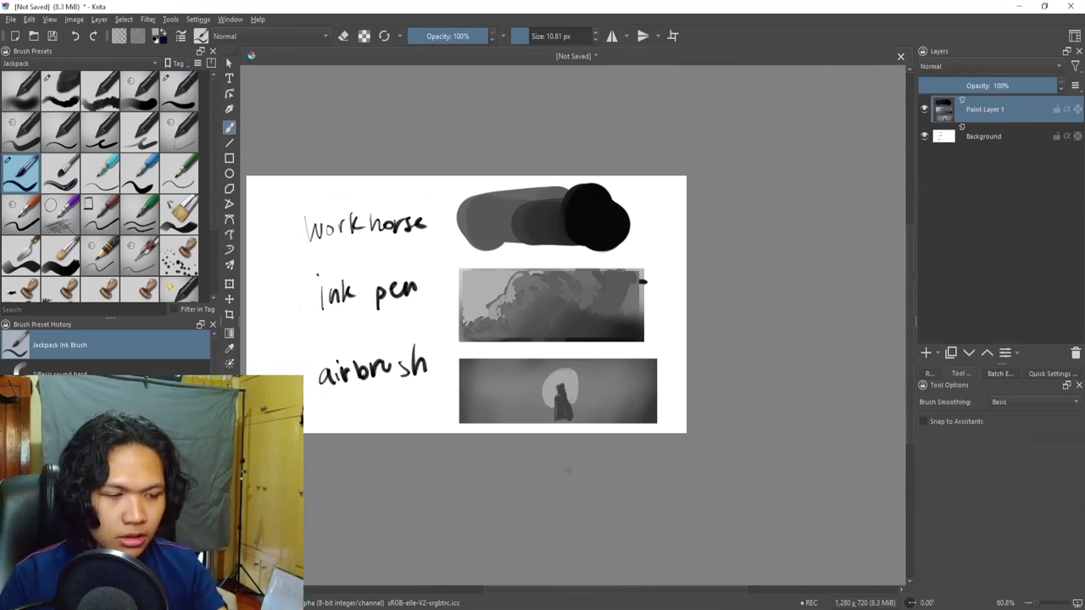
{"action": "key", "text": "plus"}
{"action": "key", "text": "plus"}
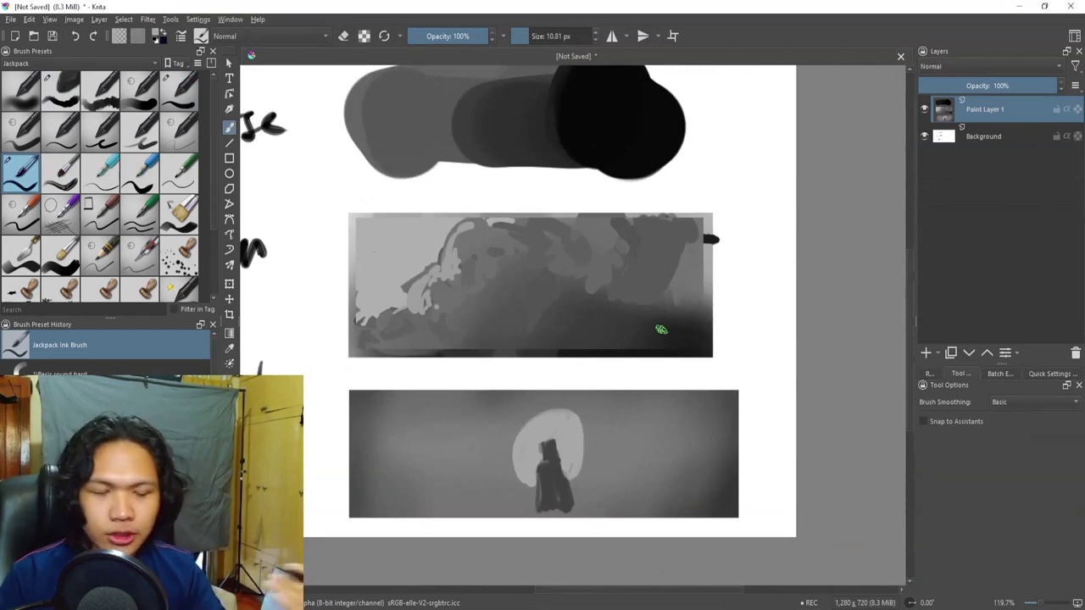
{"action": "left_click_drag", "start_coordinate": [661, 330], "coordinate": [582, 428]}
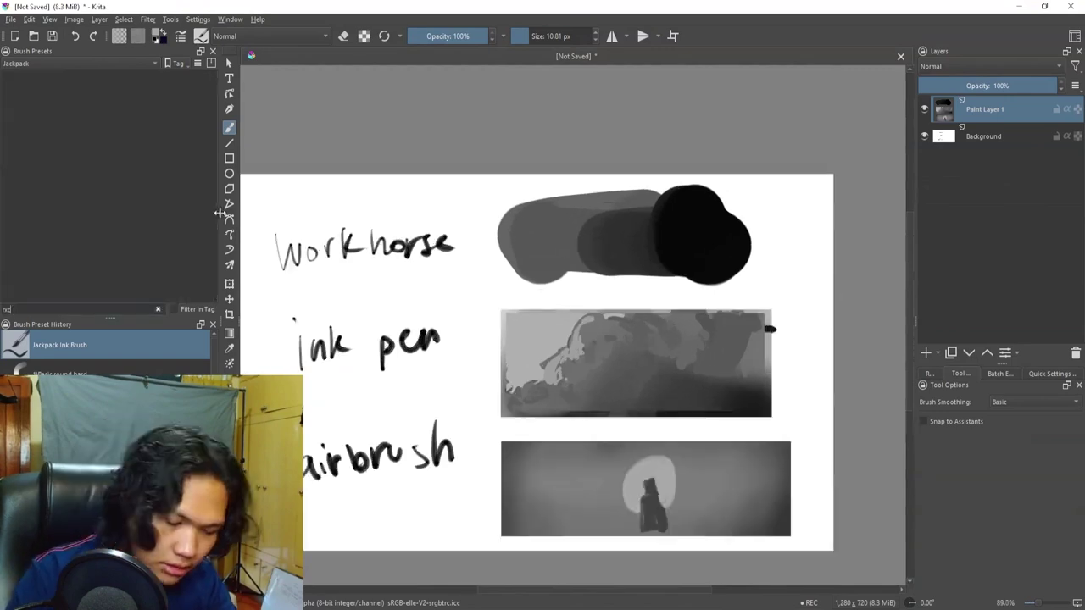
Choose the rx scribbles preset, try a stroke on the canvas and undo it.
{"action": "left_click", "coordinate": [178, 203]}
{"action": "mouse_move", "coordinate": [580, 412]}
{"action": "left_mouse_down"}
{"action": "mouse_move", "coordinate": [559, 339]}
{"action": "mouse_move", "coordinate": [551, 414]}
{"action": "mouse_move", "coordinate": [526, 373]}
{"action": "mouse_move", "coordinate": [589, 402]}
{"action": "mouse_move", "coordinate": [535, 438]}
{"action": "left_mouse_up"}
{"action": "key", "text": "ctrl+z"}
Try scribble texture inside a rectangular selection over the left half of the airbrushed rectangle and undo it.
{"action": "key", "text": "ctrl+r"}
{"action": "left_click_drag", "start_coordinate": [408, 349], "coordinate": [407, 350]}
{"action": "left_click_drag", "start_coordinate": [609, 479], "coordinate": [611, 480]}
{"action": "key", "text": "b"}
{"action": "mouse_move", "coordinate": [441, 445]}
{"action": "left_mouse_down"}
{"action": "mouse_move", "coordinate": [485, 432]}
{"action": "mouse_move", "coordinate": [508, 448]}
{"action": "left_mouse_up"}
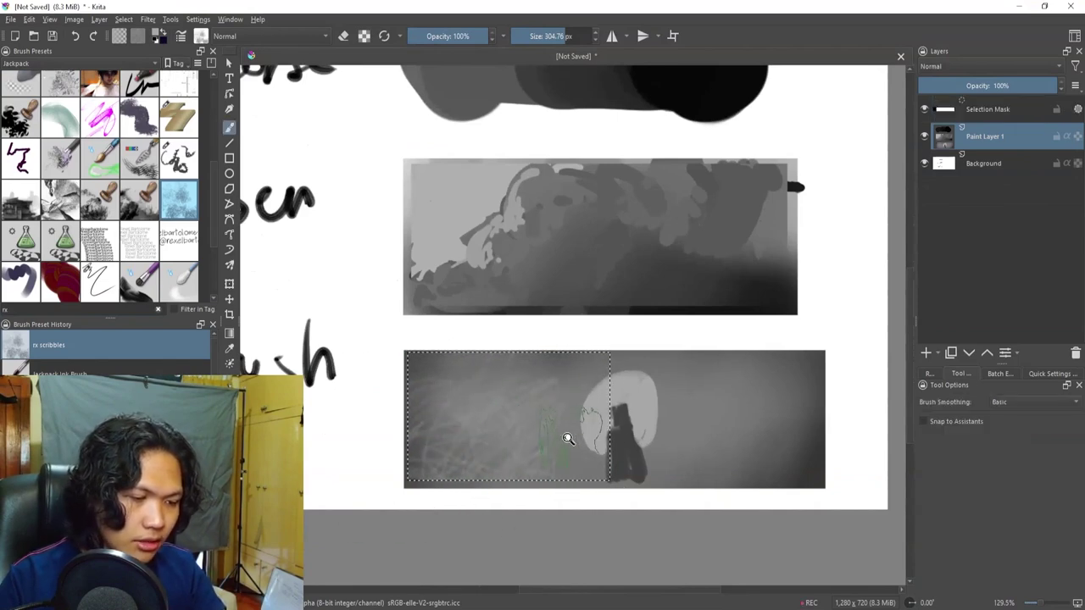
{"action": "key", "text": "ctrl+z"}
{"action": "key", "text": "ctrl+z"}
Try scribbling over the airbrushed rectangle without a selection and undo all those strokes.
{"action": "left_click_drag", "start_coordinate": [555, 341], "coordinate": [524, 407]}
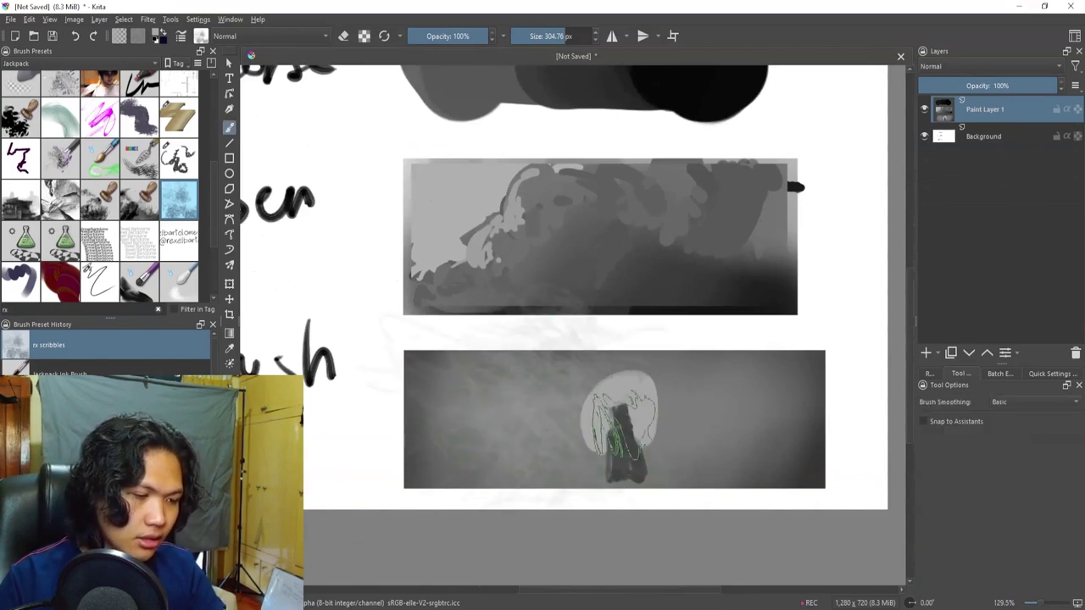
{"action": "key", "text": "ctrl+z"}
{"action": "key", "text": "ctrl+z"}
{"action": "key", "text": "ctrl+z"}
{"action": "key", "text": "ctrl+z"}
{"action": "key", "text": "ctrl+z"}
{"action": "key", "text": "ctrl+z"}
{"action": "key", "text": "ctrl+z"}
Select the whole airbrushed rectangle and scribble texture across its background with rx scribbles at 304.76 px.
{"action": "key", "text": "ctrl+r"}
{"action": "mouse_move", "coordinate": [401, 346]}
{"action": "left_mouse_down"}
{"action": "mouse_move", "coordinate": [605, 384]}
{"action": "mouse_move", "coordinate": [832, 487]}
{"action": "left_mouse_up"}
{"action": "key", "text": "b"}
{"action": "mouse_move", "coordinate": [763, 415]}
{"action": "left_mouse_down"}
{"action": "mouse_move", "coordinate": [483, 475]}
{"action": "mouse_move", "coordinate": [475, 331]}
{"action": "mouse_move", "coordinate": [642, 373]}
{"action": "left_mouse_up"}
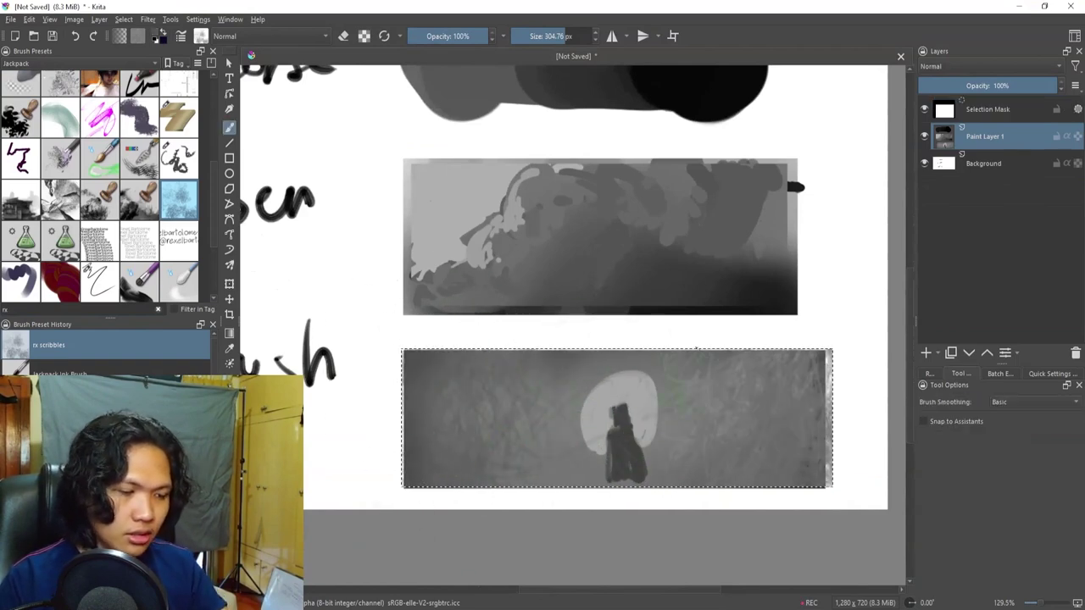
{"action": "key", "text": "minus"}
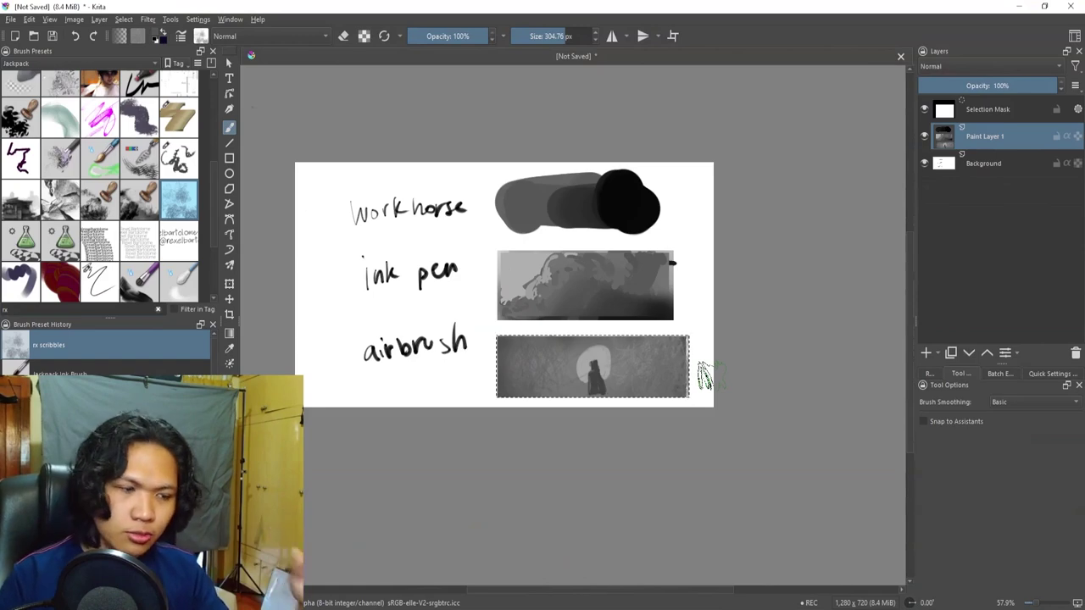
{"action": "key", "text": "plus"}
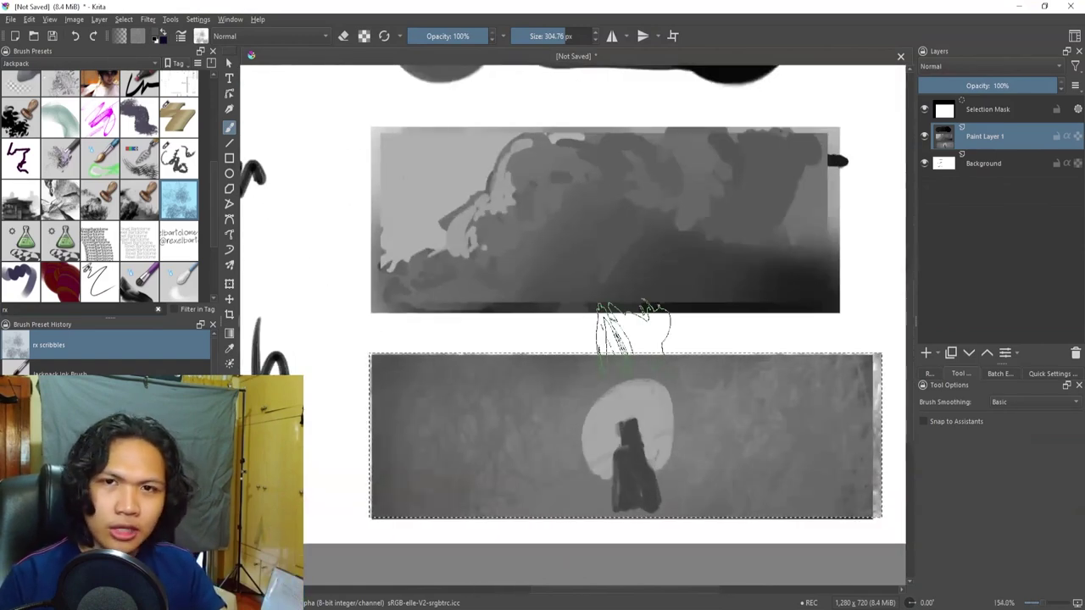
Switch to the Texture Splat preset at 135 px and splatter texture over the selected rectangle.
{"action": "left_click_drag", "start_coordinate": [723, 371], "coordinate": [668, 382]}
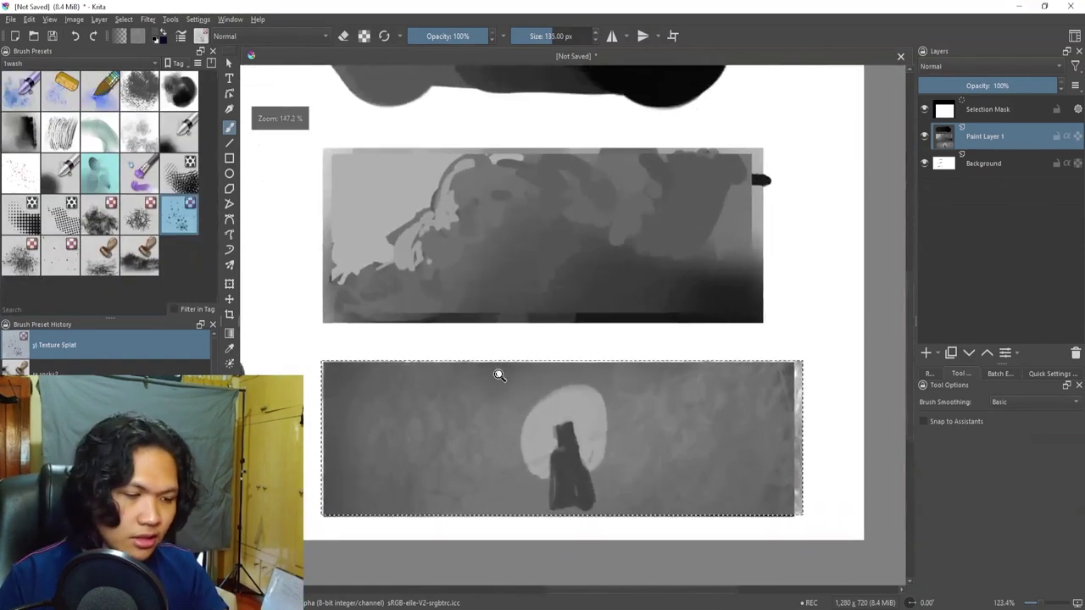
{"action": "left_click_drag", "start_coordinate": [499, 373], "coordinate": [499, 315]}
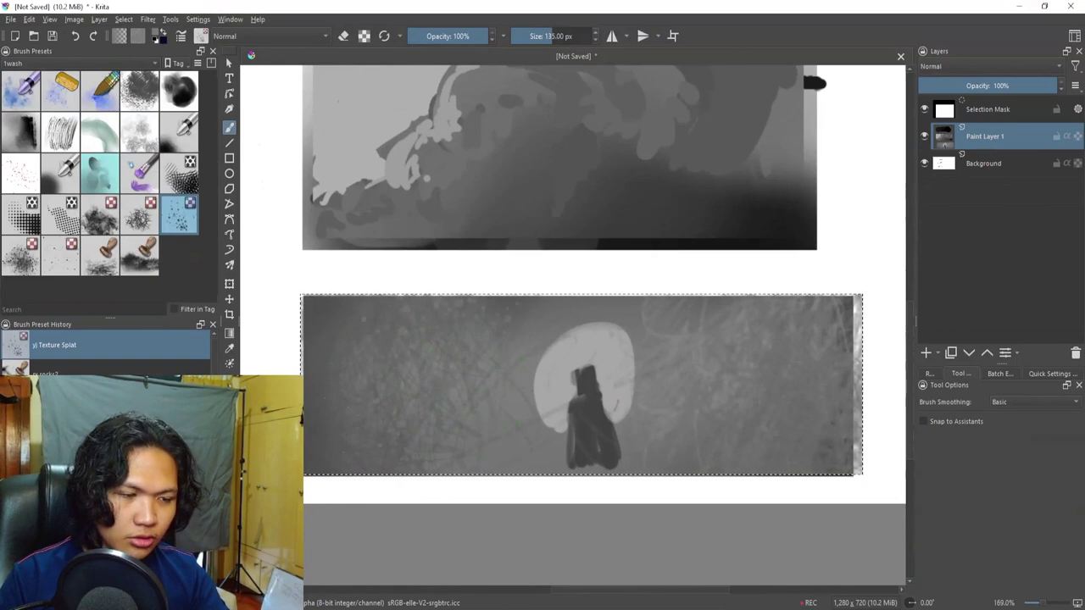
{"action": "left_click_drag", "start_coordinate": [593, 273], "coordinate": [486, 286]}
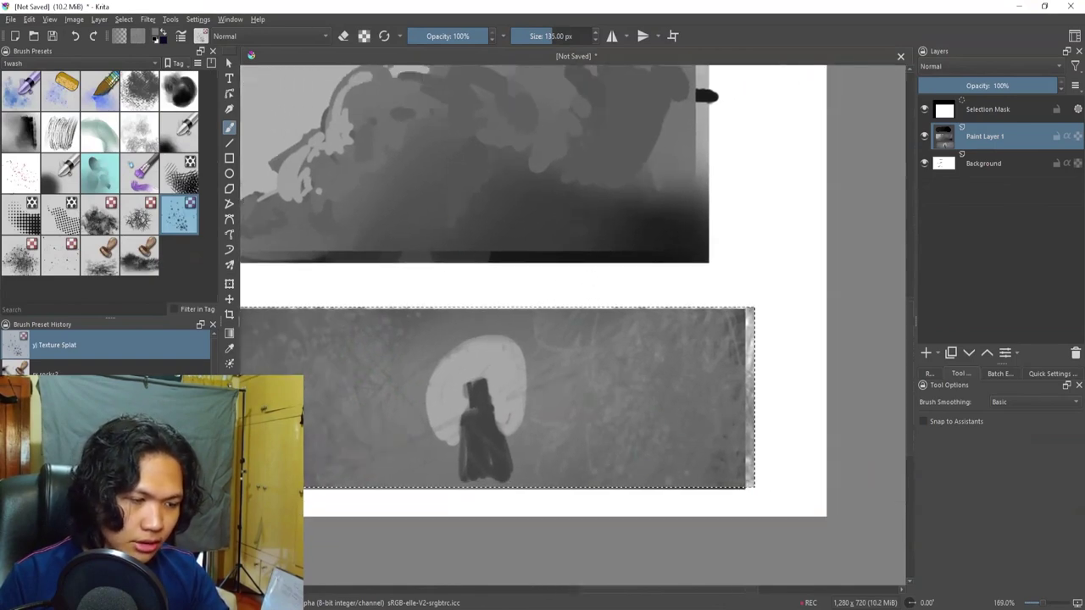
{"action": "scroll", "coordinate": [664, 379], "scroll_direction": "down", "scroll_amount": 2}
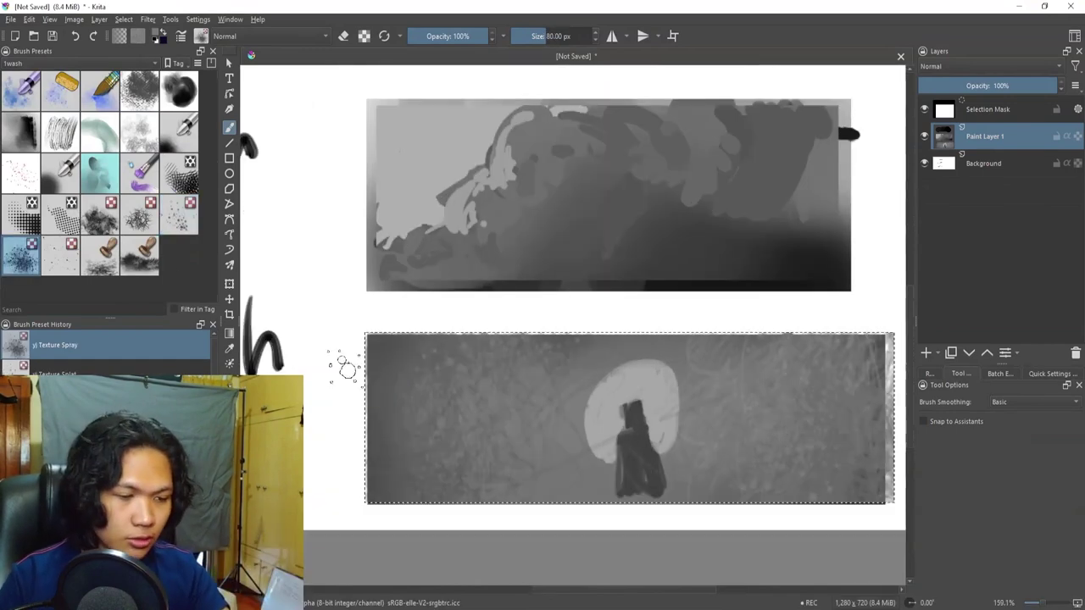
Try a Texture Spray stroke, undo it, and spray finer texture over the selected rectangle at 58.04 px.
{"action": "mouse_move", "coordinate": [349, 370]}
{"action": "left_mouse_down"}
{"action": "mouse_move", "coordinate": [359, 422]}
{"action": "mouse_move", "coordinate": [429, 495]}
{"action": "left_mouse_up"}
{"action": "key", "text": "ctrl+z"}
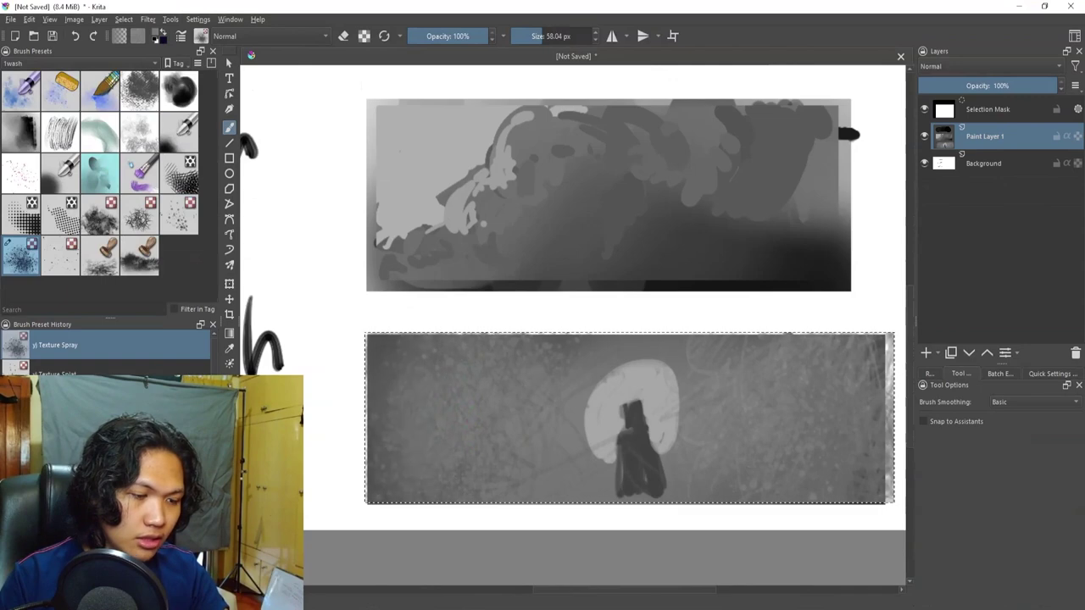
{"action": "left_click_drag", "start_coordinate": [589, 375], "coordinate": [503, 371]}
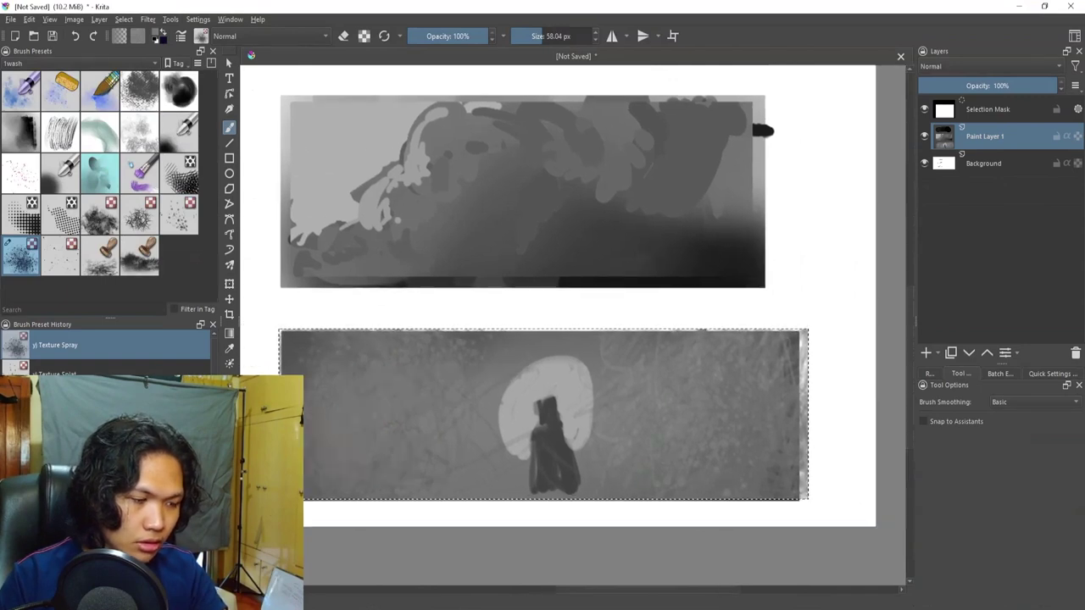
Clear the selection and examine the Texture Spray preset's predefined brush tips in the brush editor.
{"action": "key", "text": "ctrl+shift+a"}
{"action": "key", "text": "F5"}
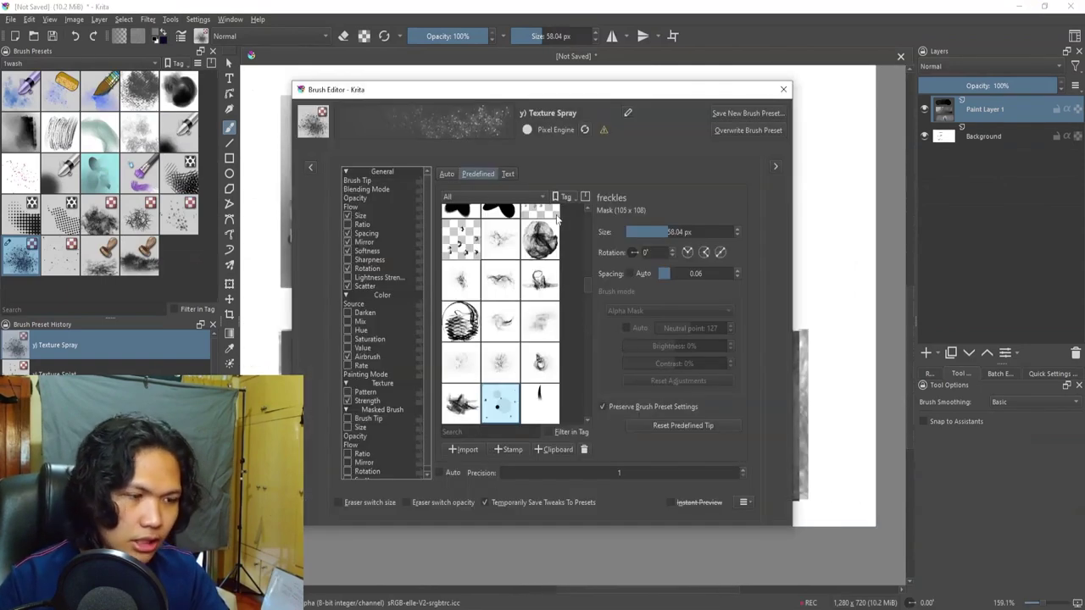
{"action": "key", "text": "F5"}
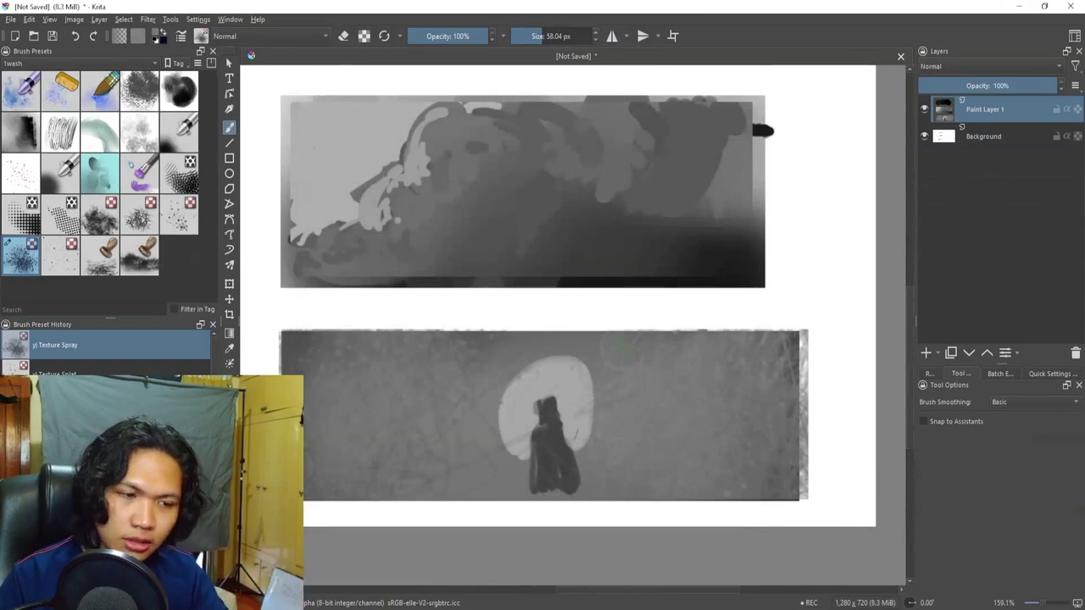
Restore the selection around the airbrushed rectangle and switch back to Airbrush Soft at 183.50 px.
{"action": "left_click_drag", "start_coordinate": [518, 385], "coordinate": [575, 336]}
{"action": "key", "text": "ctrl+shift+d"}
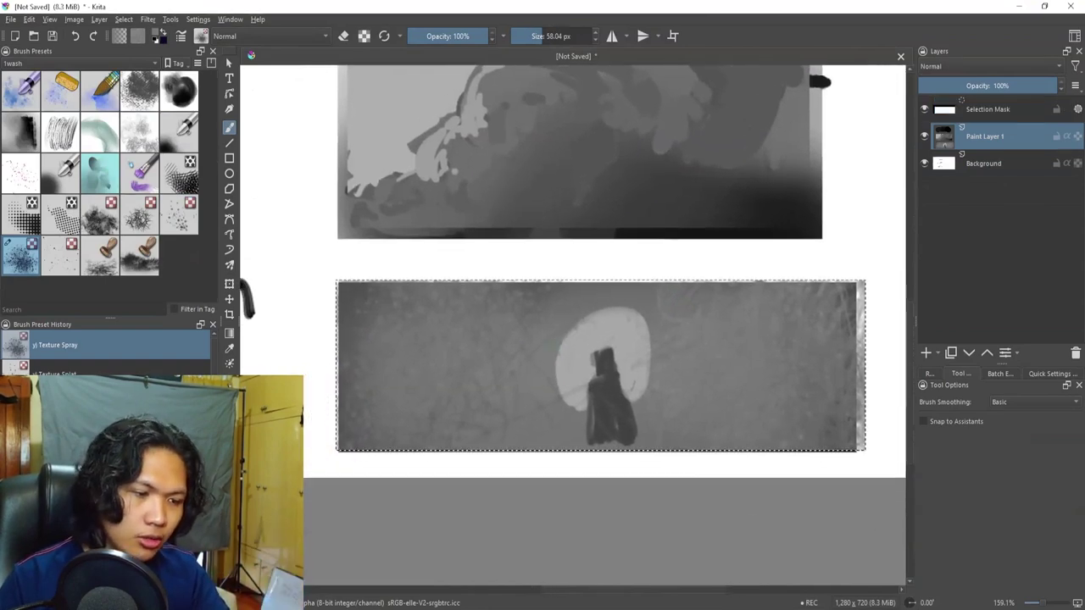
{"action": "key", "text": "/"}
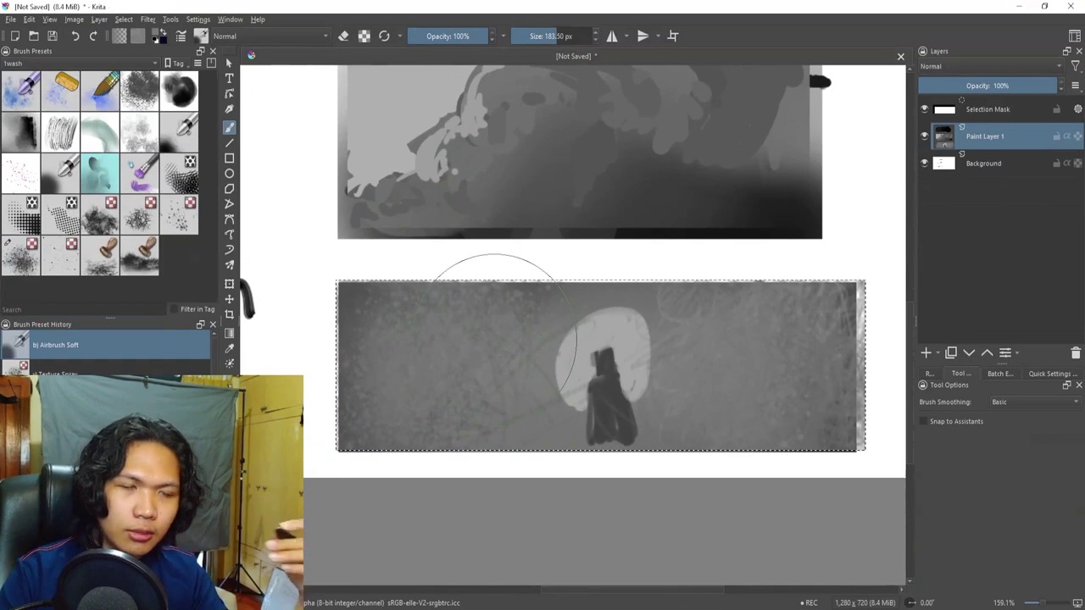
Enable a texture pattern on the Airbrush Soft preset, choose a texture image and open its texturing options.
{"action": "key", "text": "F5"}
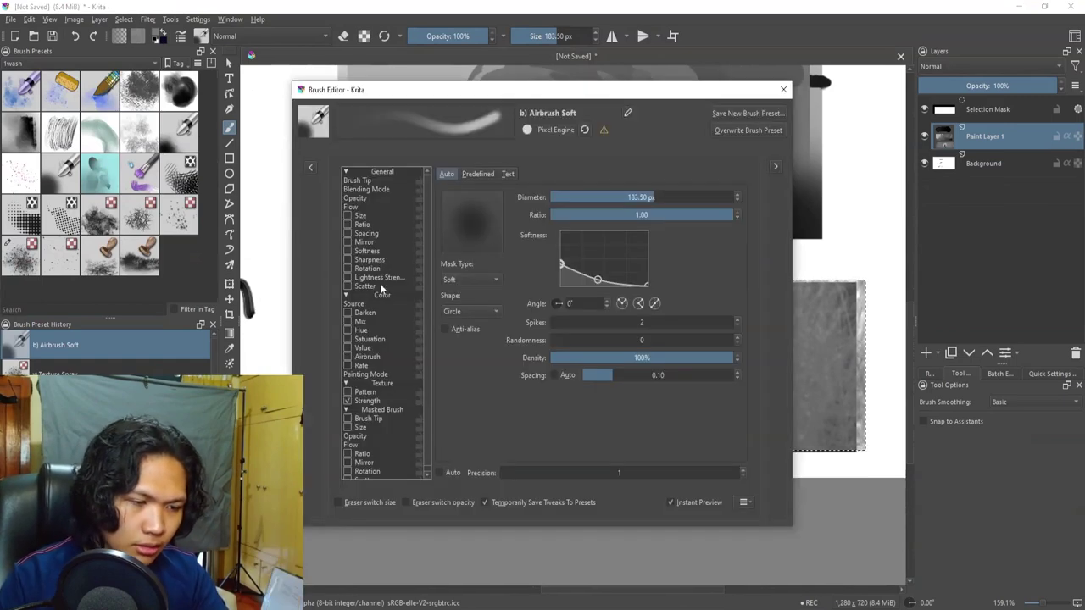
{"action": "scroll", "coordinate": [424, 322], "scroll_direction": "down", "scroll_amount": 1}
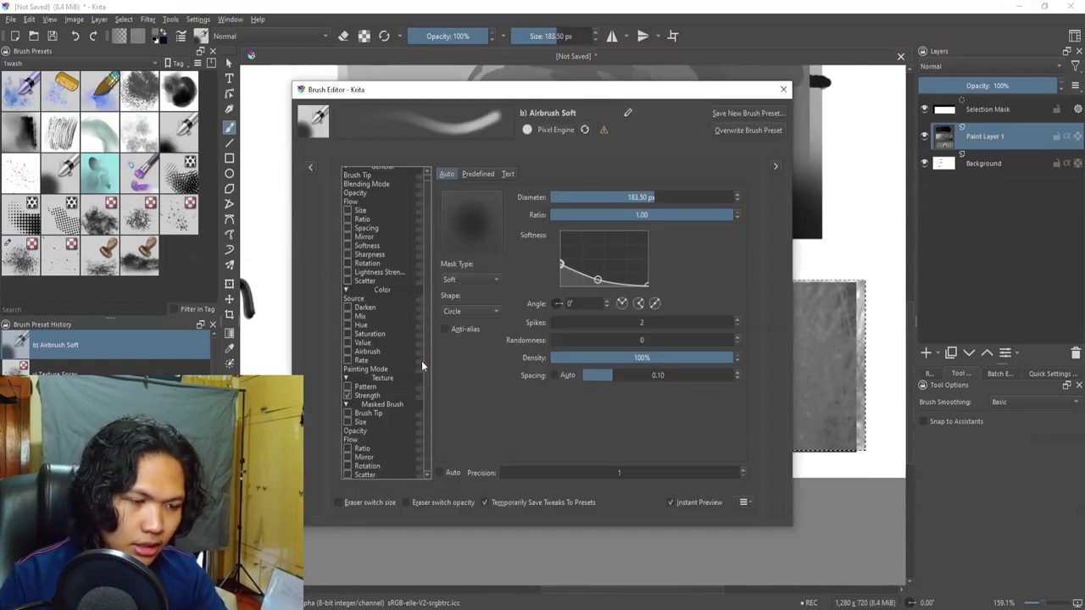
{"action": "left_click", "coordinate": [346, 387]}
{"action": "left_click", "coordinate": [360, 395]}
{"action": "left_click", "coordinate": [360, 386]}
{"action": "left_click", "coordinate": [588, 293]}
{"action": "left_click", "coordinate": [593, 335]}
{"action": "left_click", "coordinate": [549, 346]}
{"action": "left_click", "coordinate": [492, 180]}
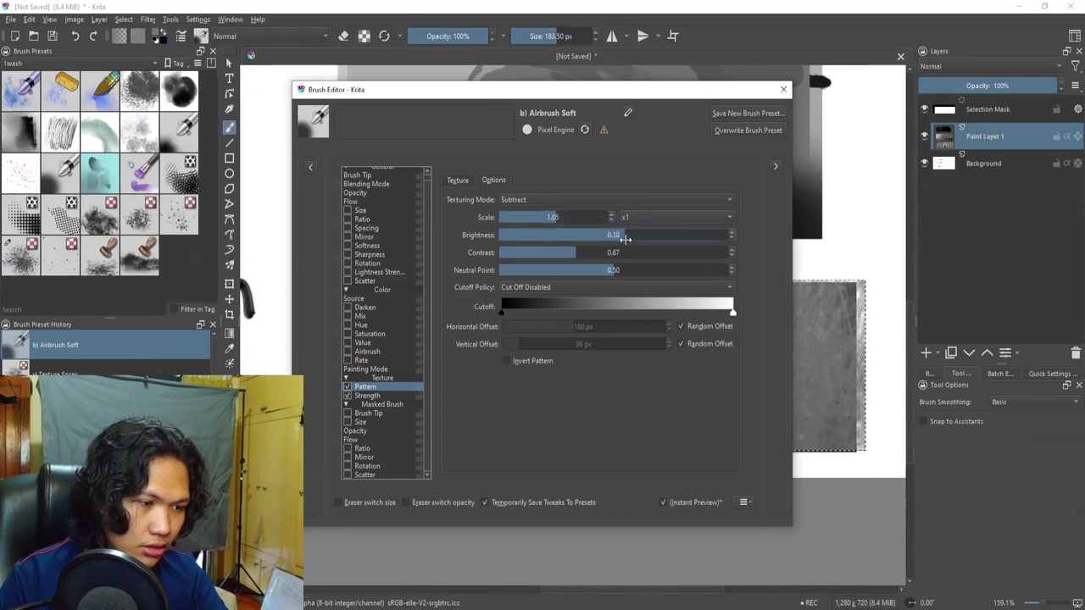
Choose a saturated red and spray textured Airbrush Soft strokes over both ends of the selected airbrush rectangle.
{"action": "key", "text": "F5"}
{"action": "key", "text": "ctrl+shift+a"}
{"action": "key", "text": "shift+i"}
{"action": "left_click", "coordinate": [731, 410]}
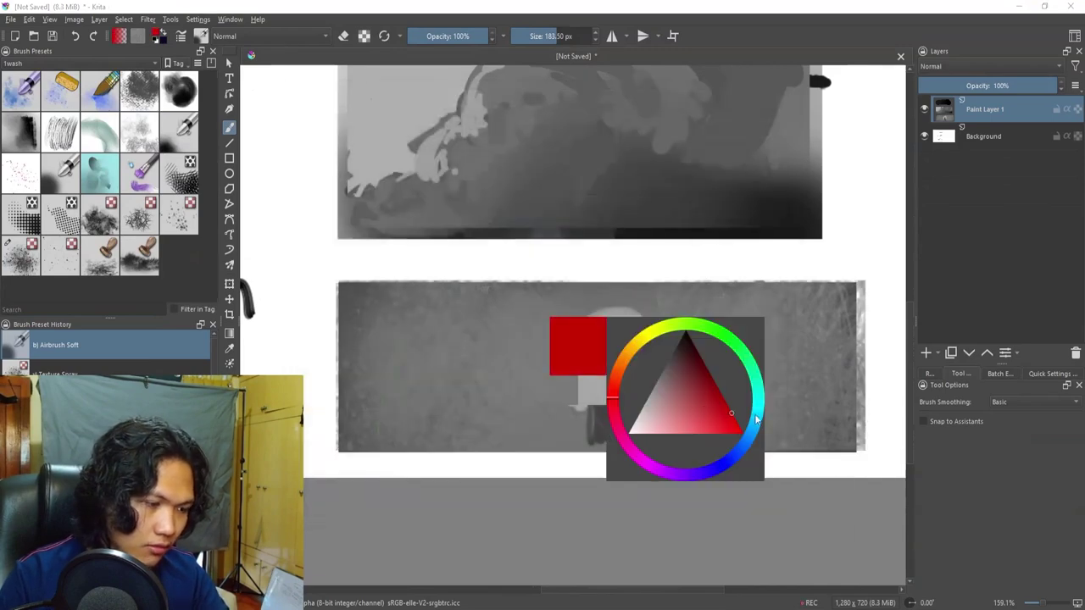
{"action": "mouse_move", "coordinate": [831, 326]}
{"action": "left_mouse_down"}
{"action": "mouse_move", "coordinate": [768, 321]}
{"action": "mouse_move", "coordinate": [726, 357]}
{"action": "mouse_move", "coordinate": [725, 294]}
{"action": "mouse_move", "coordinate": [737, 267]}
{"action": "mouse_move", "coordinate": [786, 430]}
{"action": "left_mouse_up"}
{"action": "key", "text": "ctrl+z"}
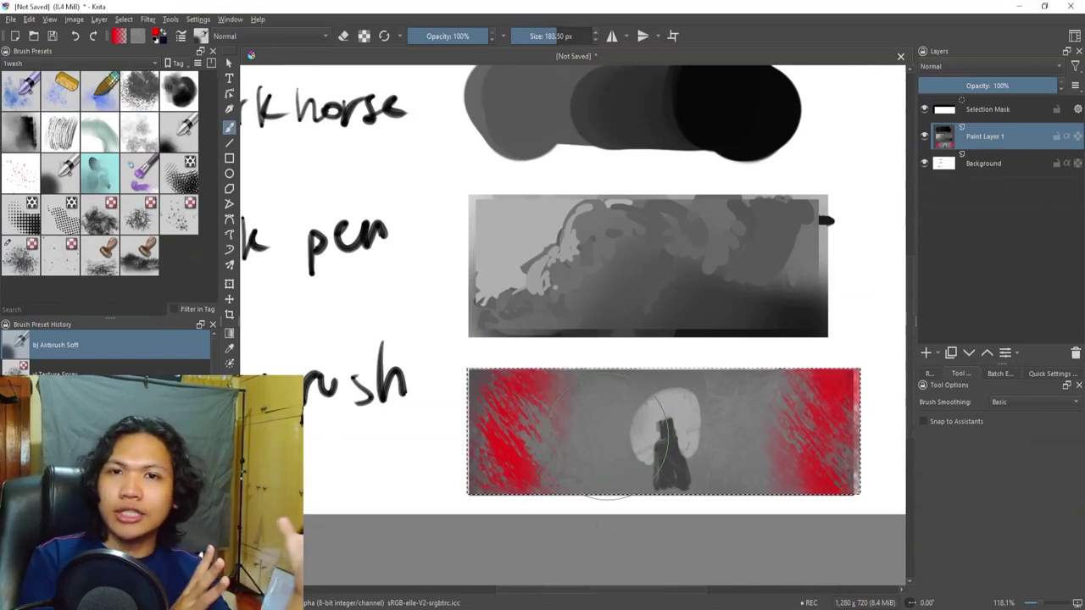
Filter the brush presets to the script10brushes tag with the whole canvas in view.
{"action": "left_click_drag", "start_coordinate": [560, 335], "coordinate": [589, 349]}
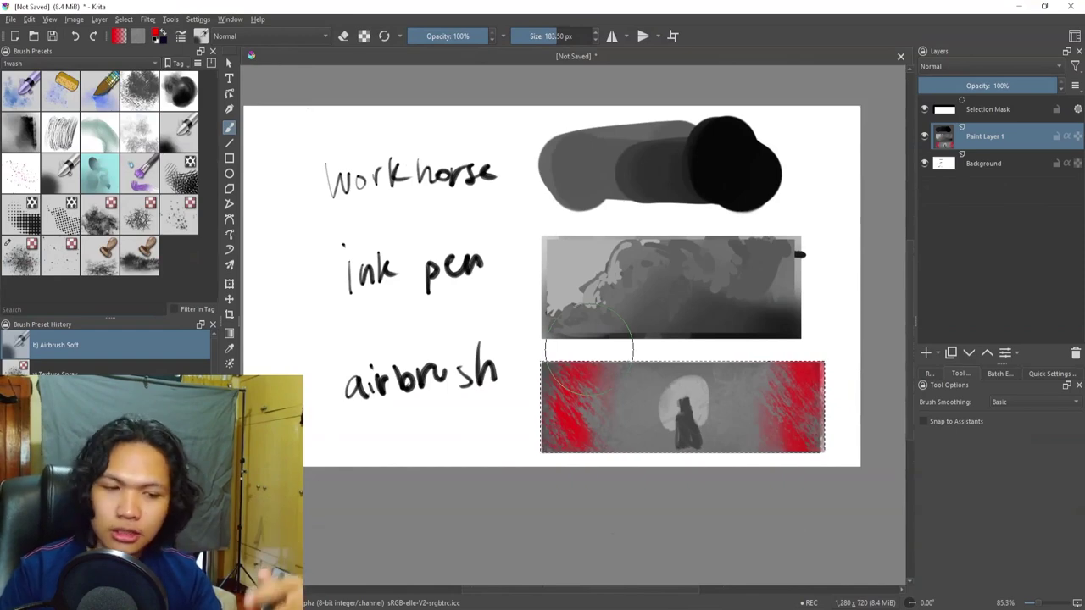
{"action": "left_click", "coordinate": [136, 64]}
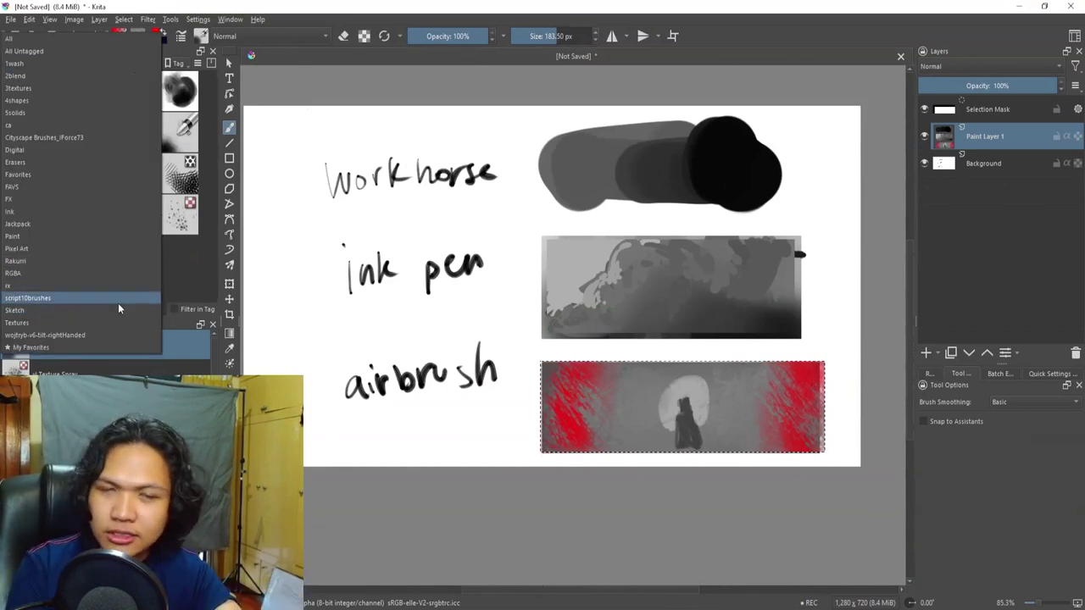
{"action": "left_click", "coordinate": [120, 300]}
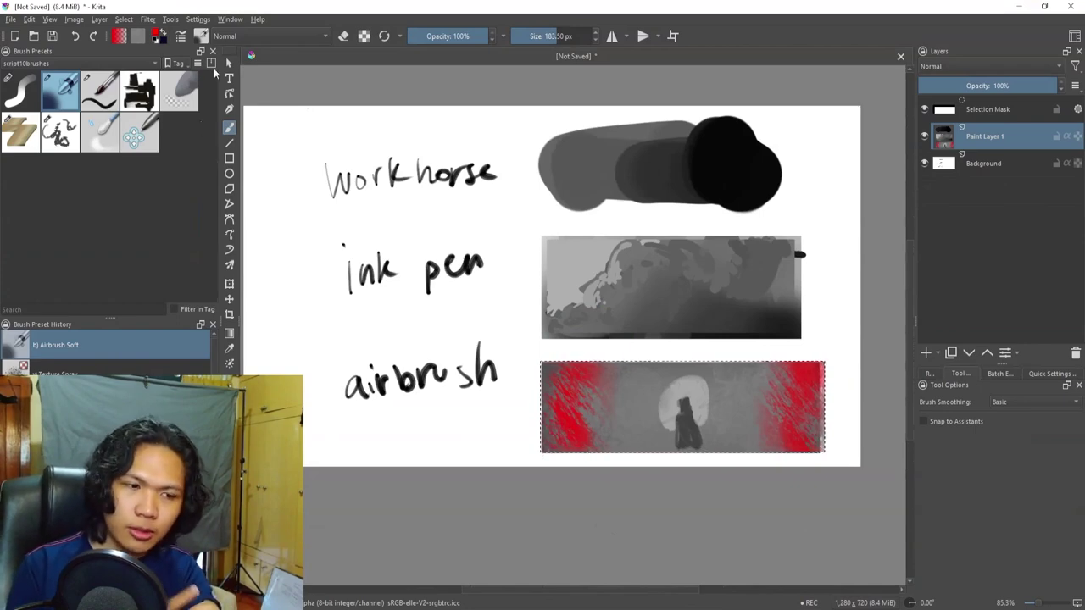
Examine which brush presets are assigned to the slots of the Ten Brushes script and leave its settings unchanged.
{"action": "left_click", "coordinate": [178, 21]}
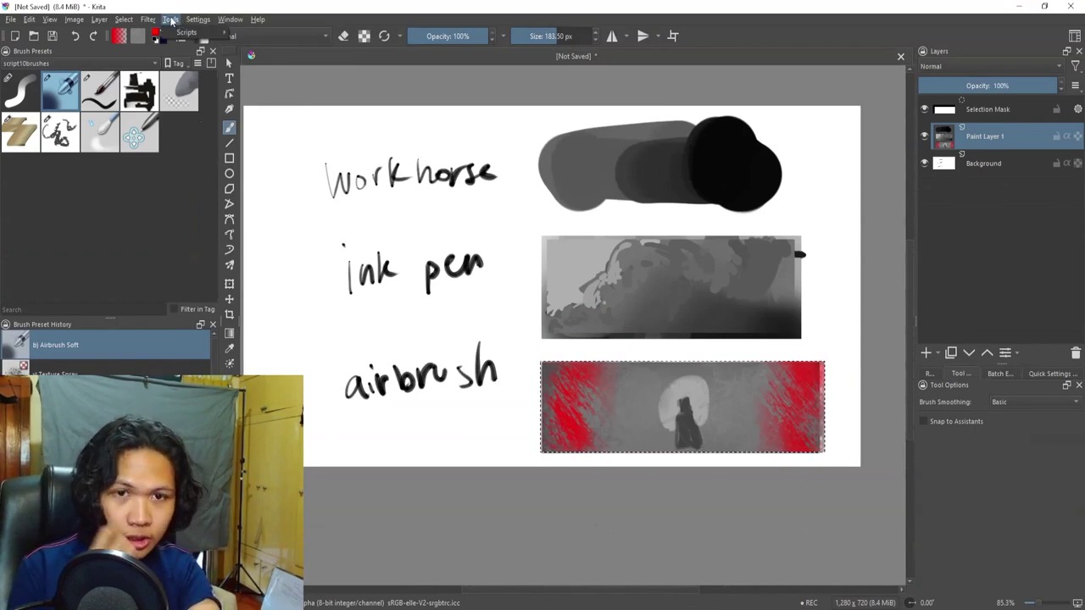
{"action": "mouse_move", "coordinate": [188, 33]}
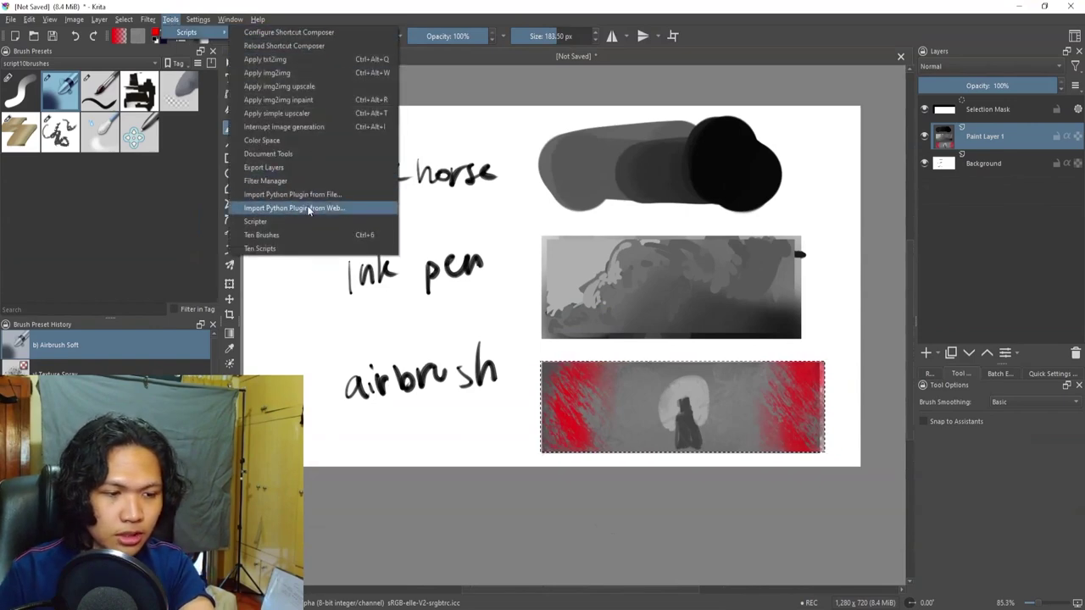
{"action": "left_click", "coordinate": [298, 246]}
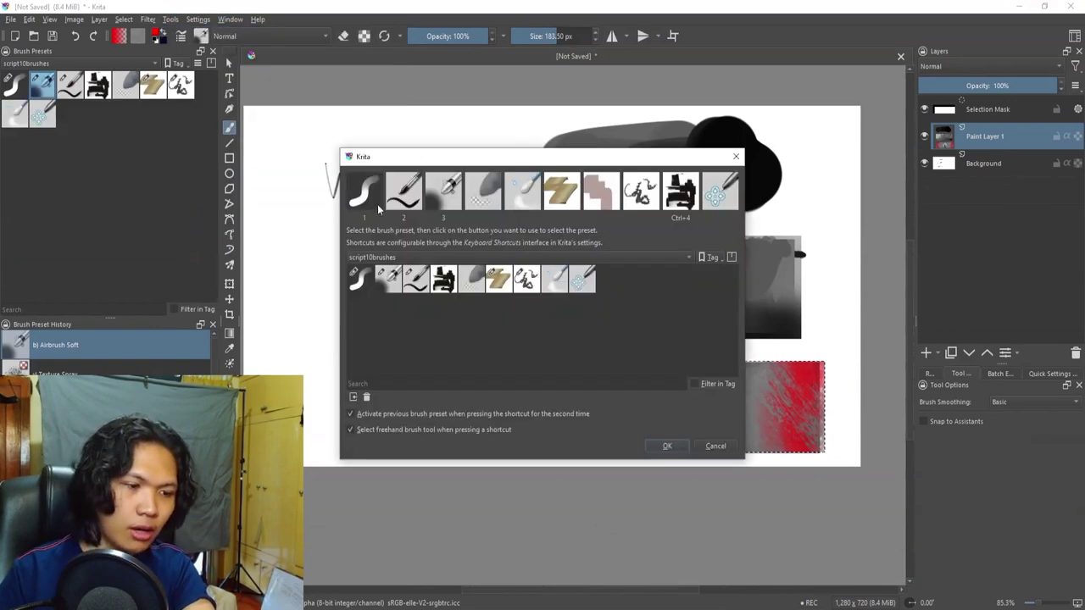
{"action": "left_click", "coordinate": [735, 159]}
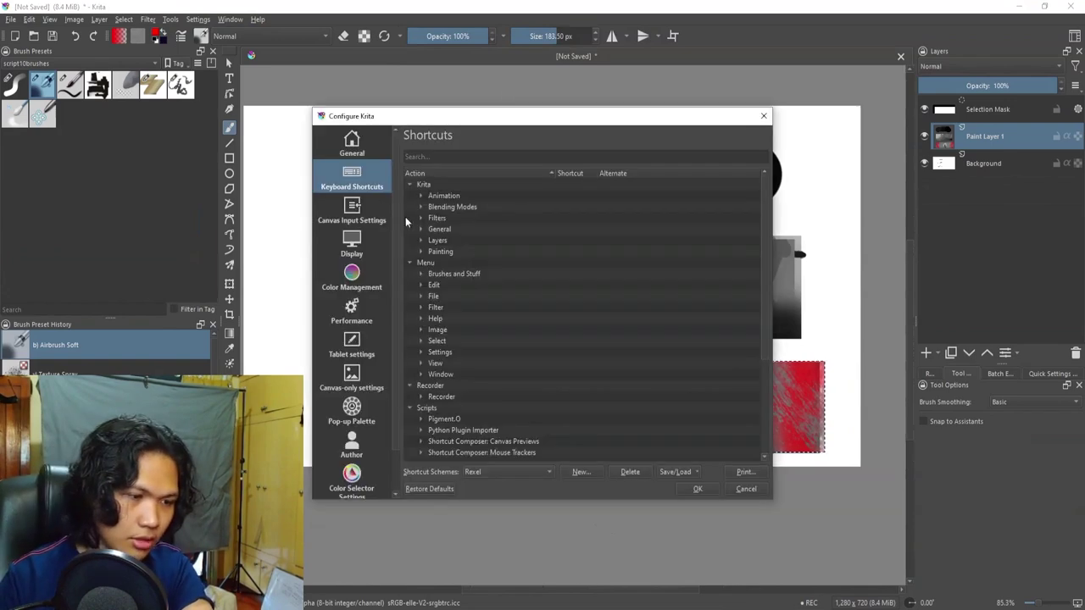
Examine the keyboard shortcuts assigned to the Ten Brushes script's preset activation actions.
{"action": "scroll", "coordinate": [463, 356], "scroll_direction": "down", "scroll_amount": 4}
{"action": "scroll", "coordinate": [458, 348], "scroll_direction": "up", "scroll_amount": 1}
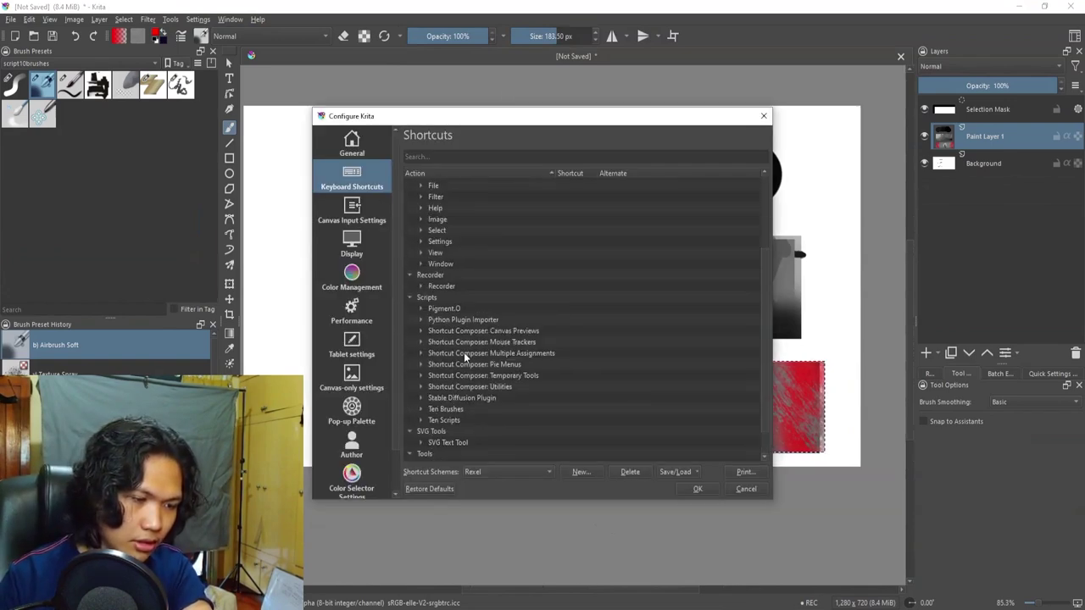
{"action": "left_click", "coordinate": [421, 408]}
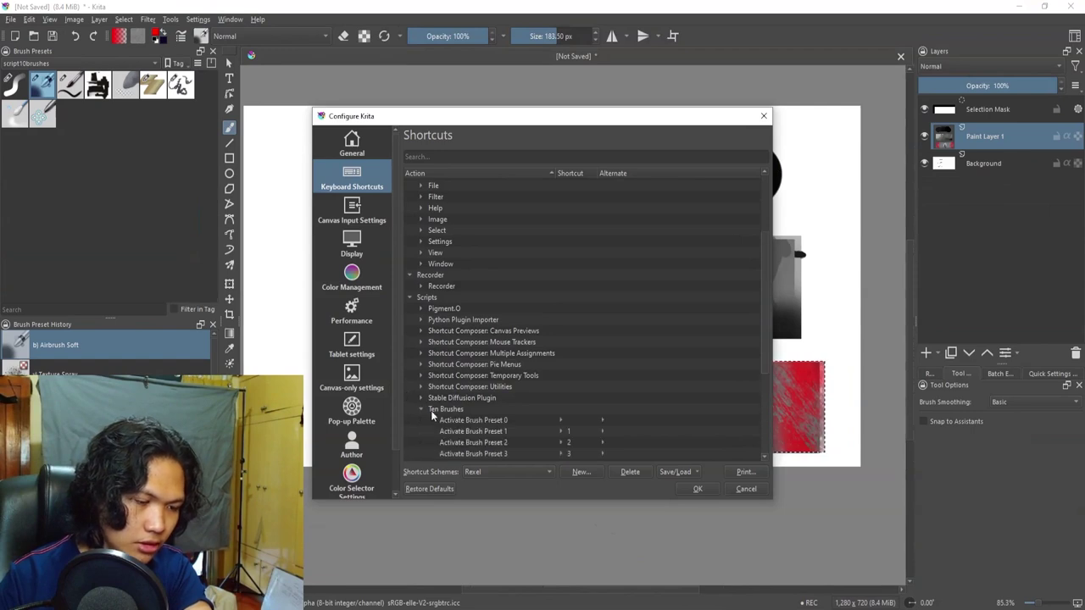
{"action": "scroll", "coordinate": [571, 364], "scroll_direction": "down", "scroll_amount": 5}
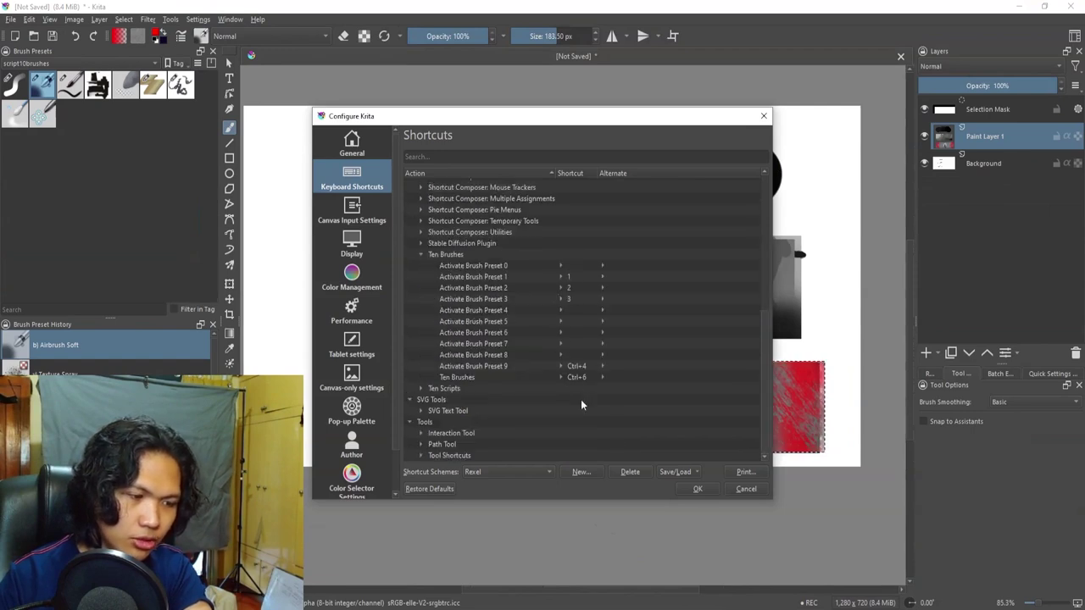
{"action": "key", "text": "Escape"}
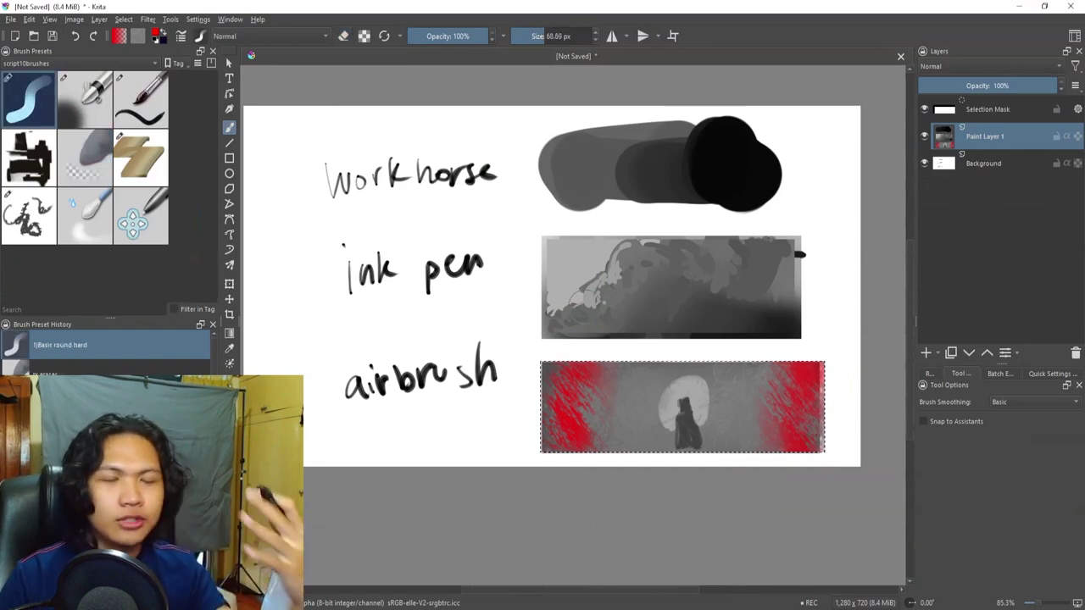
Clear the selection and erase a broad band across the airbrush rectangle with the Basic round hard preset.
{"action": "left_click_drag", "start_coordinate": [596, 395], "coordinate": [559, 417]}
{"action": "mouse_move", "coordinate": [539, 465]}
{"action": "left_mouse_down"}
{"action": "mouse_move", "coordinate": [537, 442]}
{"action": "mouse_move", "coordinate": [569, 423]}
{"action": "left_mouse_up"}
{"action": "key", "text": "ctrl+shift+a"}
{"action": "key", "text": "e"}
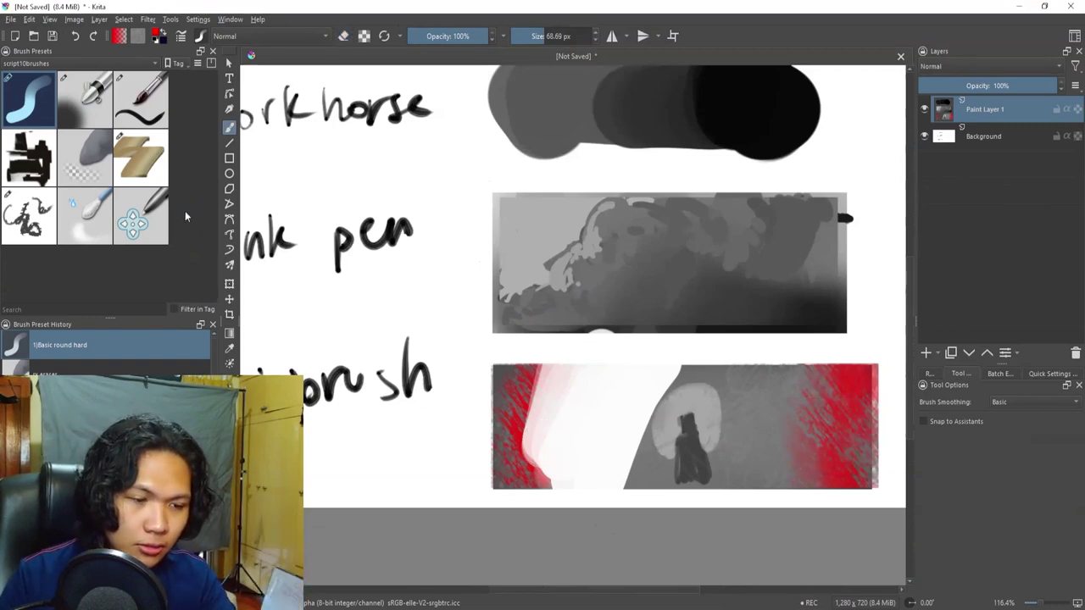
Switch to the RM Jama 01 Move Things preset at 194.47 px and try pulling blocks out of the ink pen rectangle.
{"action": "left_click", "coordinate": [31, 156]}
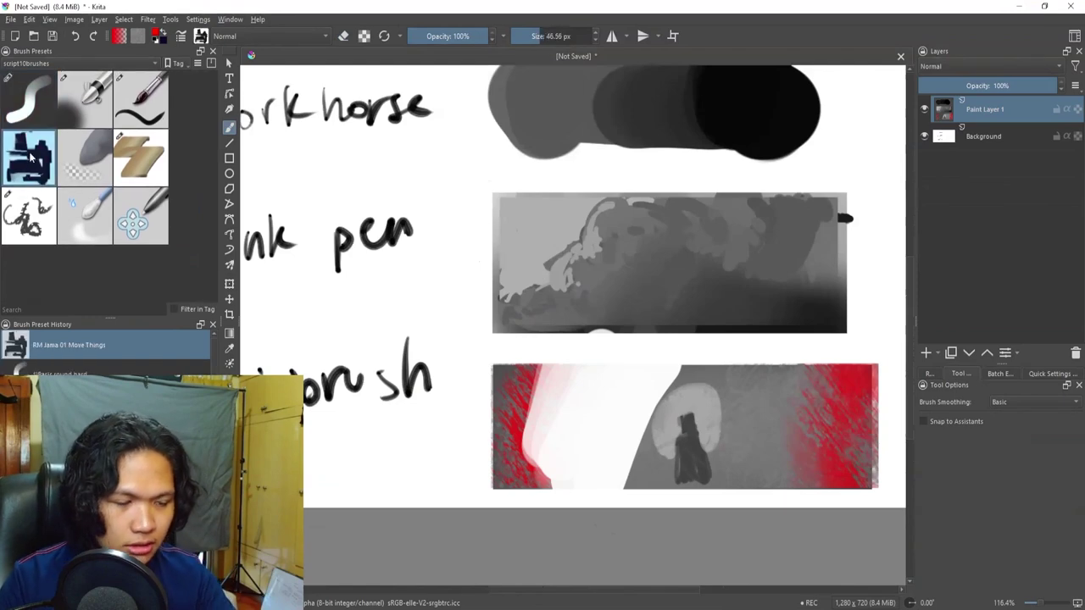
{"action": "key", "text": "minus"}
{"action": "key", "text": "bracketright"}
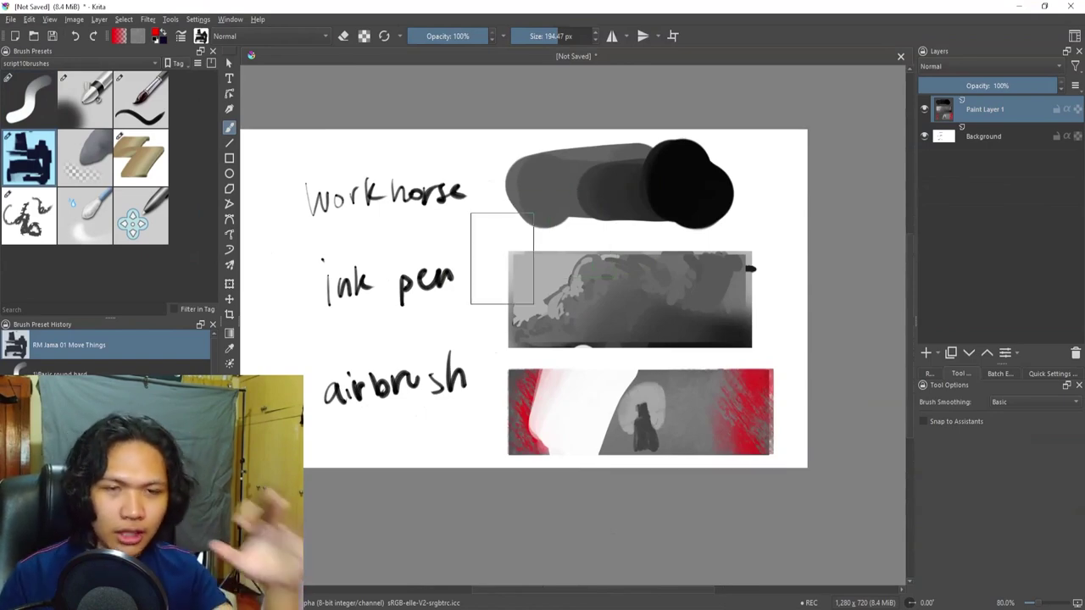
{"action": "mouse_move", "coordinate": [502, 258]}
{"action": "left_mouse_down"}
{"action": "mouse_move", "coordinate": [381, 320]}
{"action": "mouse_move", "coordinate": [432, 308]}
{"action": "mouse_move", "coordinate": [427, 275]}
{"action": "left_mouse_up"}
{"action": "left_click_drag", "start_coordinate": [409, 333], "coordinate": [411, 258]}
{"action": "mouse_move", "coordinate": [491, 289]}
{"action": "left_mouse_down"}
{"action": "mouse_move", "coordinate": [526, 254]}
{"action": "mouse_move", "coordinate": [611, 303]}
{"action": "mouse_move", "coordinate": [600, 292]}
{"action": "mouse_move", "coordinate": [630, 328]}
{"action": "mouse_move", "coordinate": [659, 327]}
{"action": "mouse_move", "coordinate": [614, 326]}
{"action": "mouse_move", "coordinate": [462, 391]}
{"action": "left_mouse_up"}
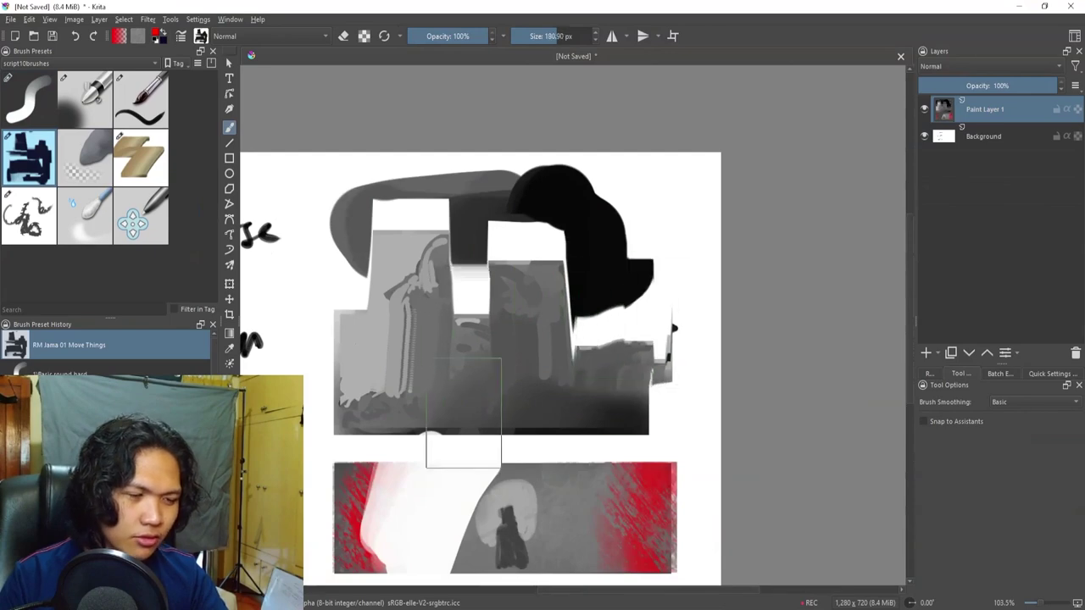
Try larger Move Things strokes at up to 255.74 px, pushing the black and grey workhorse paint around.
{"action": "mouse_move", "coordinate": [452, 353]}
{"action": "left_mouse_down"}
{"action": "mouse_move", "coordinate": [630, 319]}
{"action": "mouse_move", "coordinate": [638, 268]}
{"action": "mouse_move", "coordinate": [657, 277]}
{"action": "mouse_move", "coordinate": [725, 269]}
{"action": "mouse_move", "coordinate": [639, 237]}
{"action": "mouse_move", "coordinate": [668, 230]}
{"action": "mouse_move", "coordinate": [608, 207]}
{"action": "mouse_move", "coordinate": [547, 269]}
{"action": "mouse_move", "coordinate": [675, 286]}
{"action": "mouse_move", "coordinate": [640, 276]}
{"action": "mouse_move", "coordinate": [678, 135]}
{"action": "mouse_move", "coordinate": [652, 163]}
{"action": "mouse_move", "coordinate": [569, 178]}
{"action": "mouse_move", "coordinate": [577, 143]}
{"action": "mouse_move", "coordinate": [559, 189]}
{"action": "mouse_move", "coordinate": [507, 156]}
{"action": "left_mouse_up"}
{"action": "mouse_move", "coordinate": [490, 314]}
{"action": "left_mouse_down"}
{"action": "mouse_move", "coordinate": [526, 281]}
{"action": "mouse_move", "coordinate": [589, 305]}
{"action": "mouse_move", "coordinate": [545, 322]}
{"action": "mouse_move", "coordinate": [419, 305]}
{"action": "mouse_move", "coordinate": [388, 331]}
{"action": "mouse_move", "coordinate": [384, 299]}
{"action": "left_mouse_up"}
{"action": "left_click_drag", "start_coordinate": [588, 288], "coordinate": [628, 278]}
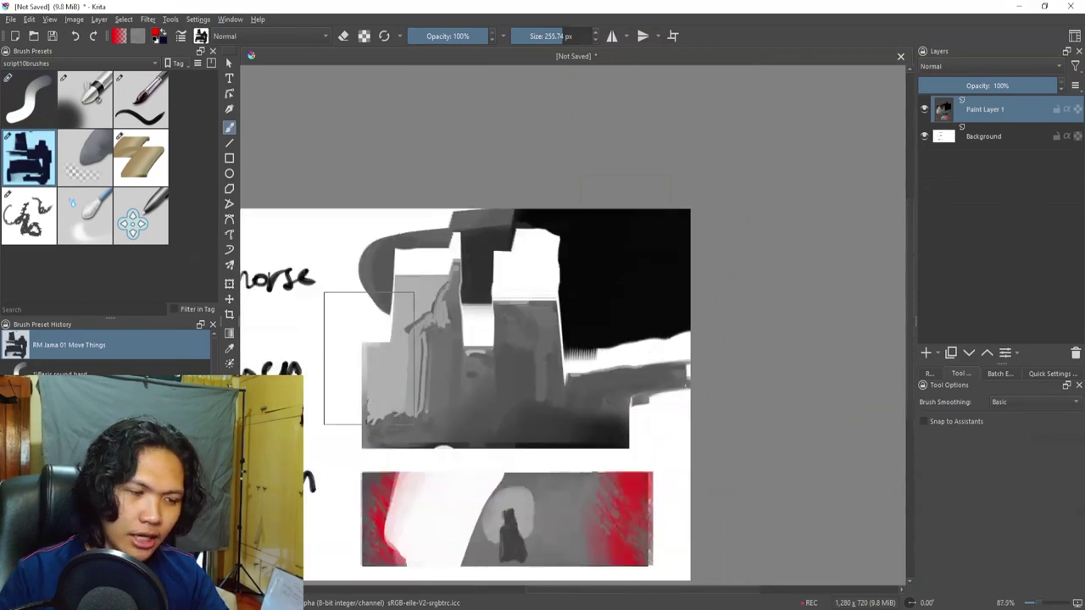
{"action": "left_click_drag", "start_coordinate": [600, 257], "coordinate": [456, 274]}
Undo the Move Things strokes over the workhorse and ink pen samples.
{"action": "key", "text": "ctrl+z"}
{"action": "key", "text": "ctrl+z"}
{"action": "key", "text": "ctrl+z"}
{"action": "key", "text": "ctrl+z"}
{"action": "key", "text": "ctrl+z"}
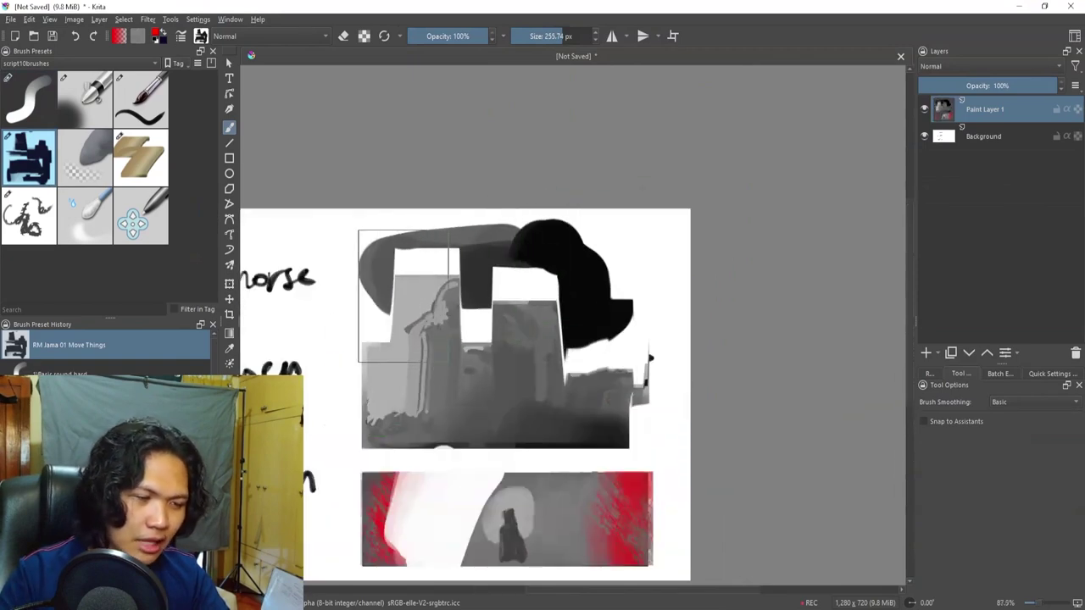
{"action": "left_click_drag", "start_coordinate": [459, 314], "coordinate": [420, 354]}
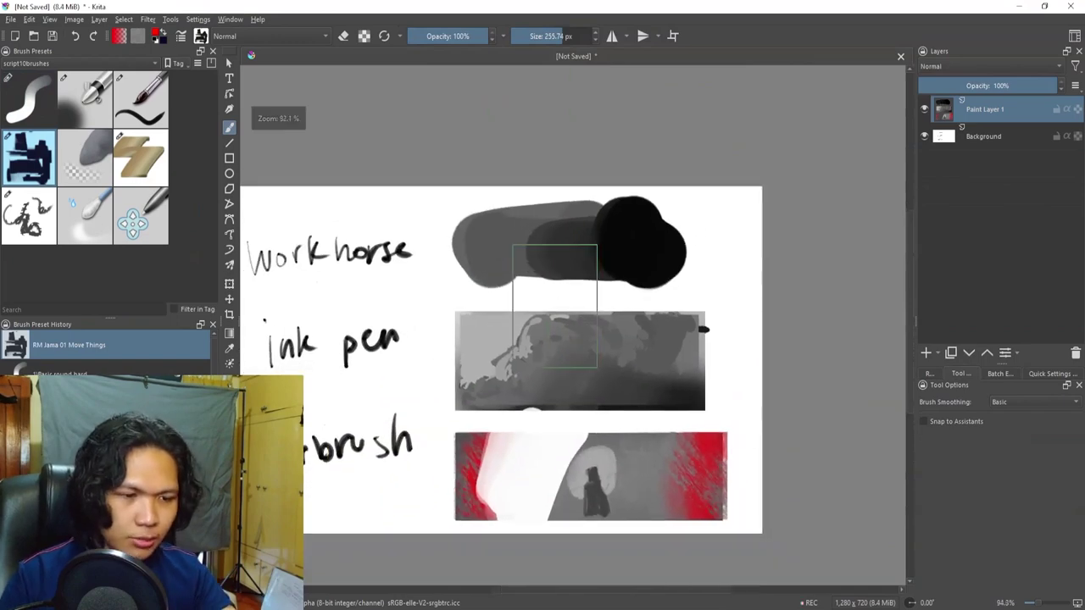
Switch to the rx mixer extend preset at 263.98 px and try its smearing on the ink pen rectangle.
{"action": "left_click", "coordinate": [141, 158]}
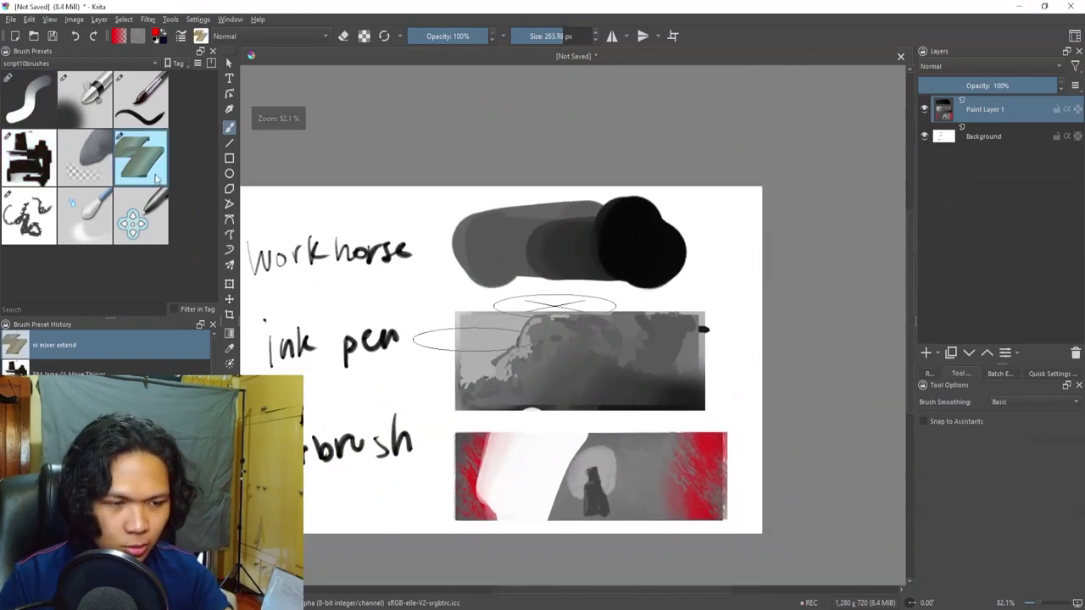
{"action": "mouse_move", "coordinate": [634, 286]}
{"action": "left_mouse_down"}
{"action": "mouse_move", "coordinate": [624, 340]}
{"action": "mouse_move", "coordinate": [637, 300]}
{"action": "left_mouse_up"}
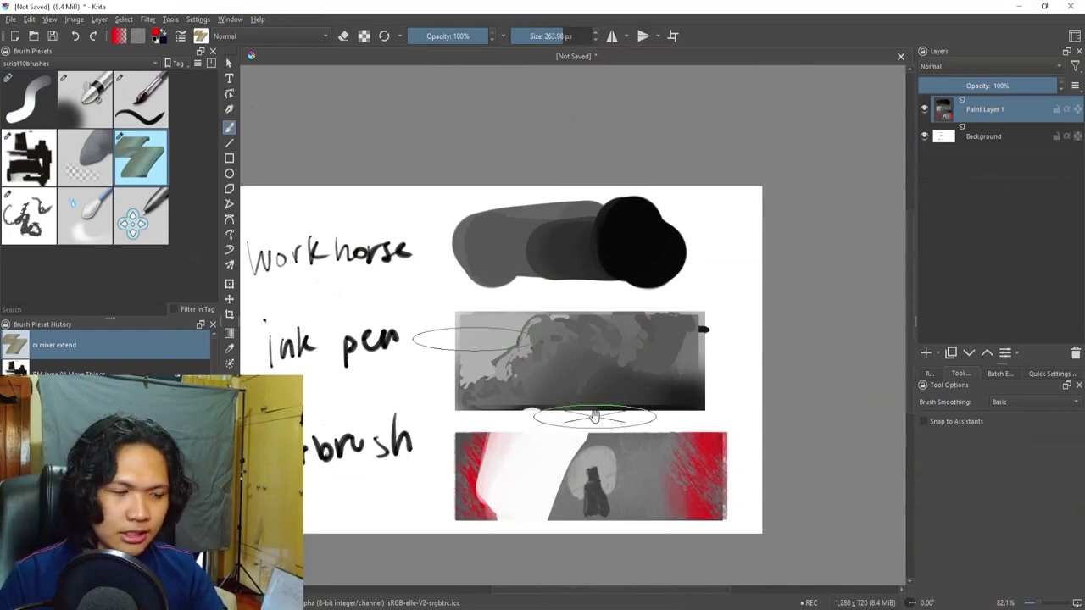
{"action": "left_click_drag", "start_coordinate": [595, 416], "coordinate": [614, 388]}
{"action": "left_click_drag", "start_coordinate": [581, 288], "coordinate": [671, 225]}
{"action": "left_click_drag", "start_coordinate": [579, 308], "coordinate": [589, 387]}
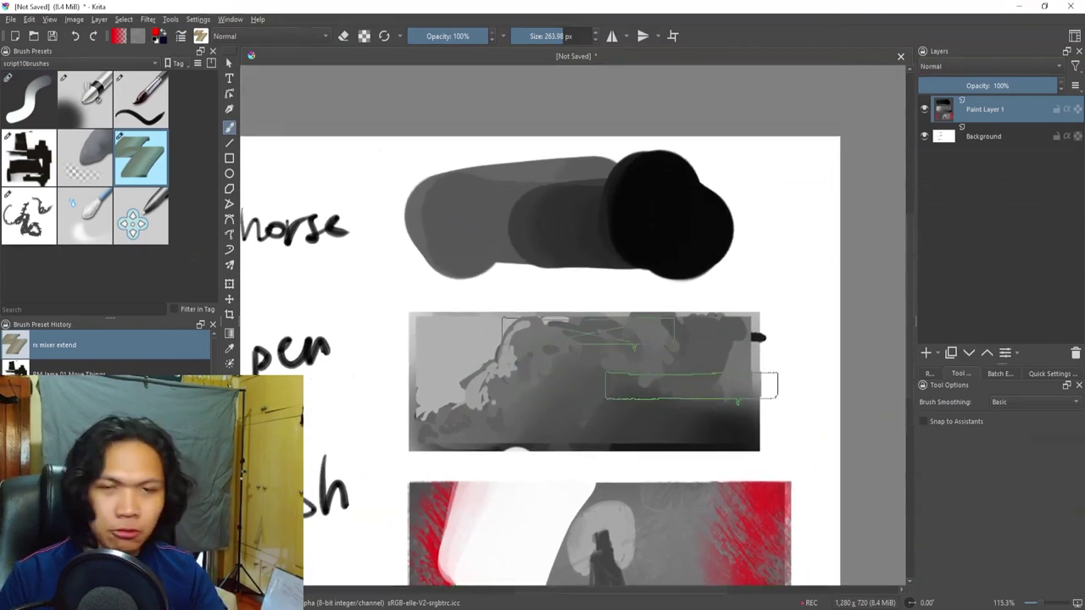
Extend grey paint into tall blocks over the workhorse and ink pen samples with rx mixer extend, undoing unwanted strokes.
{"action": "mouse_move", "coordinate": [586, 320]}
{"action": "left_mouse_down"}
{"action": "mouse_move", "coordinate": [697, 322]}
{"action": "mouse_move", "coordinate": [726, 305]}
{"action": "mouse_move", "coordinate": [406, 322]}
{"action": "left_mouse_up"}
{"action": "left_click_drag", "start_coordinate": [725, 267], "coordinate": [600, 218]}
{"action": "left_click_drag", "start_coordinate": [671, 204], "coordinate": [665, 329]}
{"action": "key", "text": "ctrl+z"}
{"action": "left_click_drag", "start_coordinate": [672, 133], "coordinate": [673, 244]}
{"action": "mouse_move", "coordinate": [679, 155]}
{"action": "left_mouse_down"}
{"action": "mouse_move", "coordinate": [669, 369]}
{"action": "mouse_move", "coordinate": [711, 346]}
{"action": "mouse_move", "coordinate": [729, 460]}
{"action": "mouse_move", "coordinate": [732, 431]}
{"action": "mouse_move", "coordinate": [737, 440]}
{"action": "mouse_move", "coordinate": [683, 492]}
{"action": "left_mouse_up"}
{"action": "key", "text": "bracketleft"}
{"action": "key", "text": "ctrl+z"}
Stretch red and grey paint into a streaked block beside the ink pen rectangle with rx mixer extend at 239.92 px.
{"action": "left_click", "coordinate": [725, 471], "text": "ctrl"}
{"action": "left_click_drag", "start_coordinate": [386, 290], "coordinate": [373, 348]}
{"action": "mouse_move", "coordinate": [372, 357]}
{"action": "left_mouse_down"}
{"action": "mouse_move", "coordinate": [392, 365]}
{"action": "mouse_move", "coordinate": [428, 465]}
{"action": "left_mouse_up"}
{"action": "mouse_move", "coordinate": [428, 465]}
{"action": "left_mouse_down"}
{"action": "mouse_move", "coordinate": [484, 382]}
{"action": "mouse_move", "coordinate": [556, 364]}
{"action": "left_mouse_up"}
{"action": "left_click_drag", "start_coordinate": [548, 422], "coordinate": [498, 283]}
{"action": "left_click_drag", "start_coordinate": [618, 305], "coordinate": [432, 241]}
{"action": "left_click_drag", "start_coordinate": [679, 269], "coordinate": [516, 243]}
Try a rectangular selection about 210 by 45 px over the red end of the airbrush rectangle and clear it.
{"action": "key", "text": "ctrl+r"}
{"action": "left_click_drag", "start_coordinate": [802, 410], "coordinate": [566, 361]}
{"action": "left_click_drag", "start_coordinate": [319, 321], "coordinate": [668, 443]}
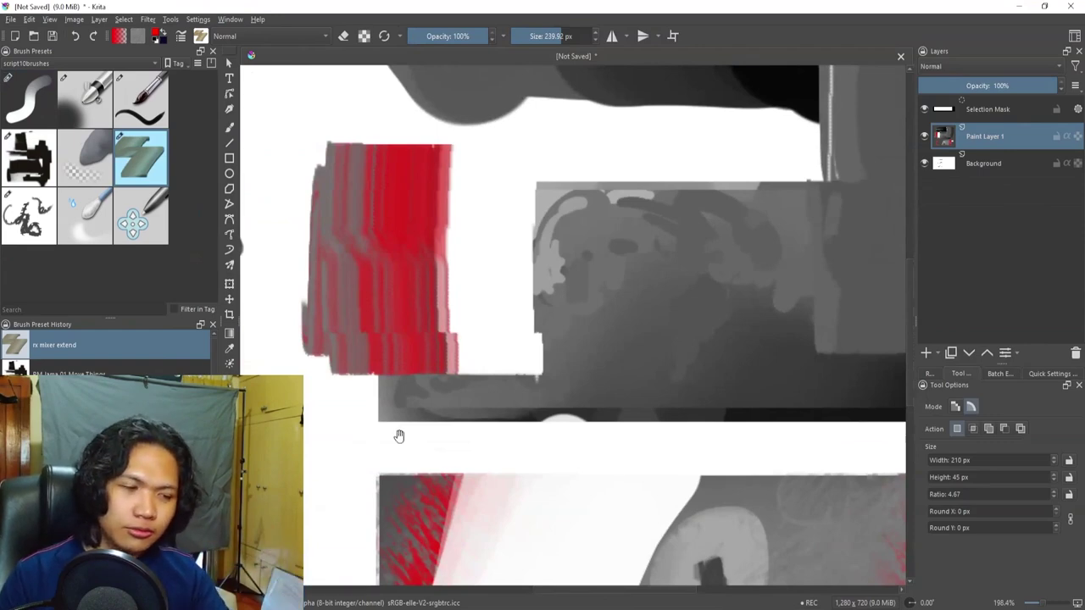
{"action": "left_click_drag", "start_coordinate": [442, 324], "coordinate": [670, 250]}
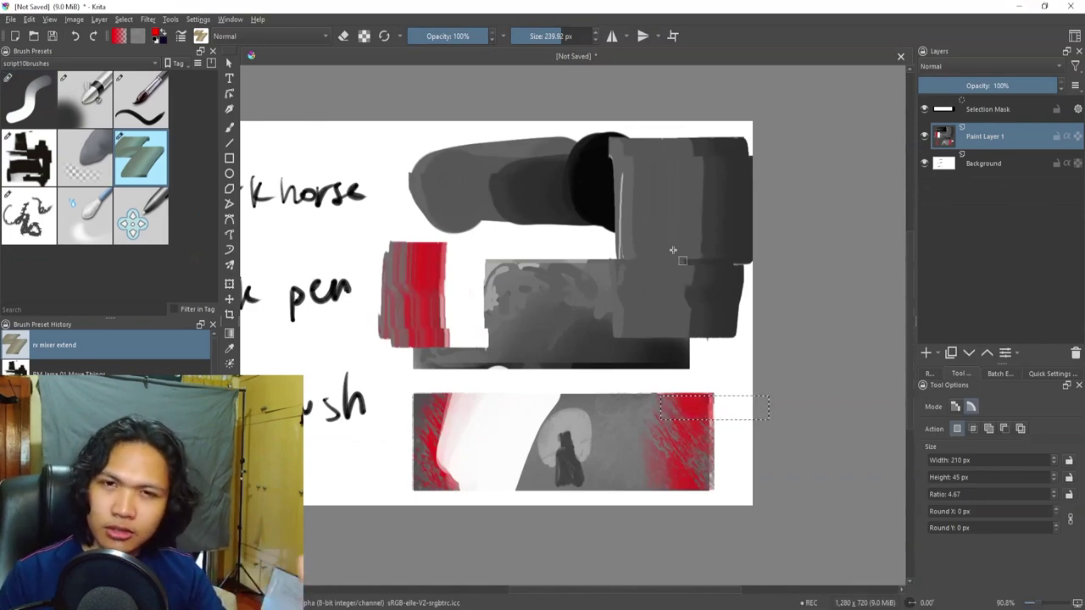
{"action": "left_click_drag", "start_coordinate": [457, 341], "coordinate": [492, 334]}
{"action": "key", "text": "ctrl+shift+a"}
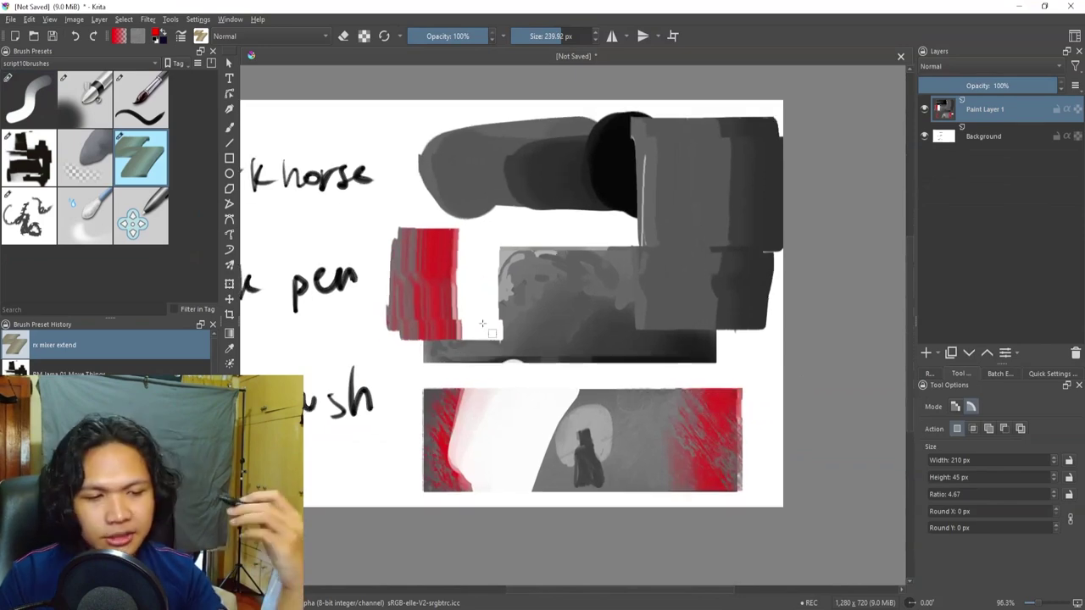
Switch to the rx rake lines preset at 56.72 px and try freehand strokes with it on the samples.
{"action": "left_click", "coordinate": [34, 213]}
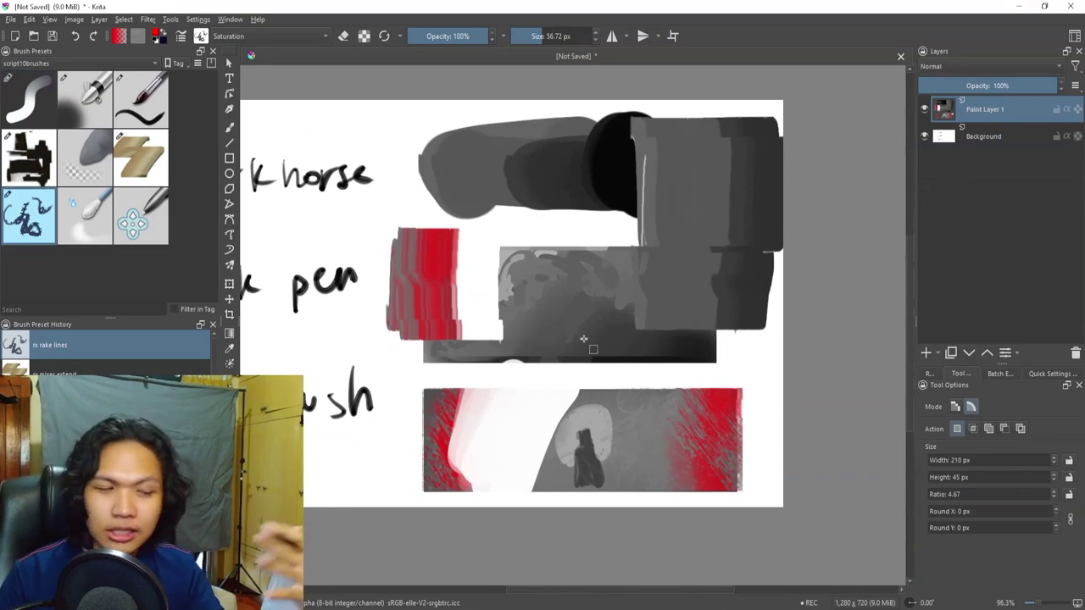
{"action": "key", "text": "b"}
{"action": "mouse_move", "coordinate": [542, 366]}
{"action": "left_mouse_down"}
{"action": "mouse_move", "coordinate": [520, 396]}
{"action": "mouse_move", "coordinate": [571, 400]}
{"action": "left_mouse_up"}
{"action": "key", "text": "ctrl+z"}
{"action": "mouse_move", "coordinate": [645, 381]}
{"action": "left_mouse_down"}
{"action": "mouse_move", "coordinate": [584, 392]}
{"action": "mouse_move", "coordinate": [579, 406]}
{"action": "mouse_move", "coordinate": [615, 381]}
{"action": "left_mouse_up"}
{"action": "left_click", "coordinate": [683, 455], "text": "ctrl"}
{"action": "left_click_drag", "start_coordinate": [645, 470], "coordinate": [631, 444]}
Draw small dark details and vertical lines on the grey block with the Jackpack Ink Brush at 13.54 px.
{"action": "key", "text": "ctrl+alt+1"}
{"action": "key", "text": "shift+i"}
{"action": "key", "text": "shift+i"}
{"action": "key", "text": "ctrl+alt+3"}
{"action": "left_click_drag", "start_coordinate": [576, 271], "coordinate": [577, 313]}
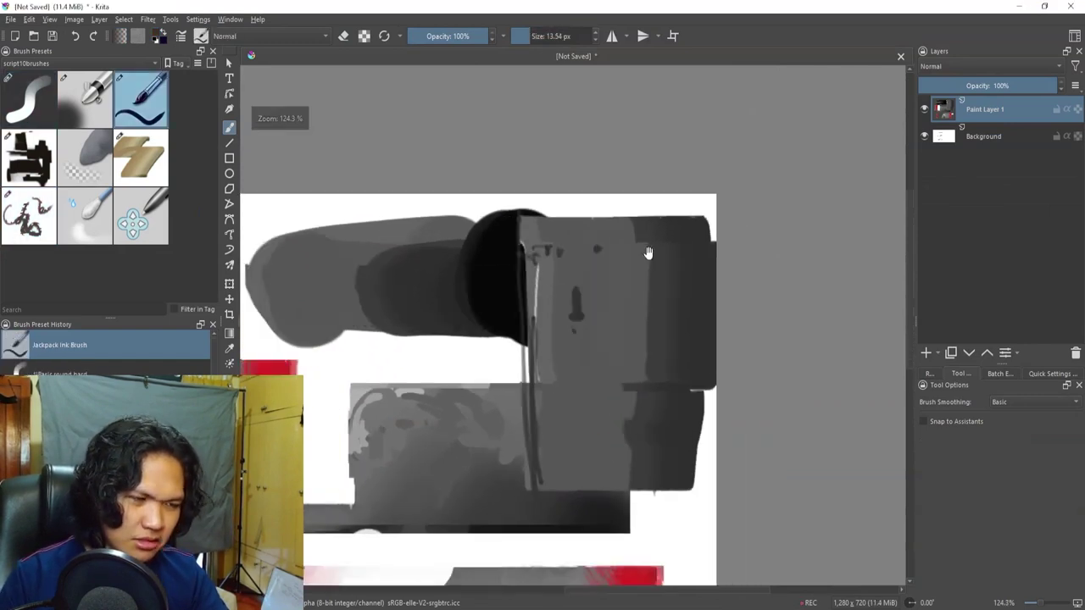
{"action": "left_click_drag", "start_coordinate": [644, 250], "coordinate": [616, 233]}
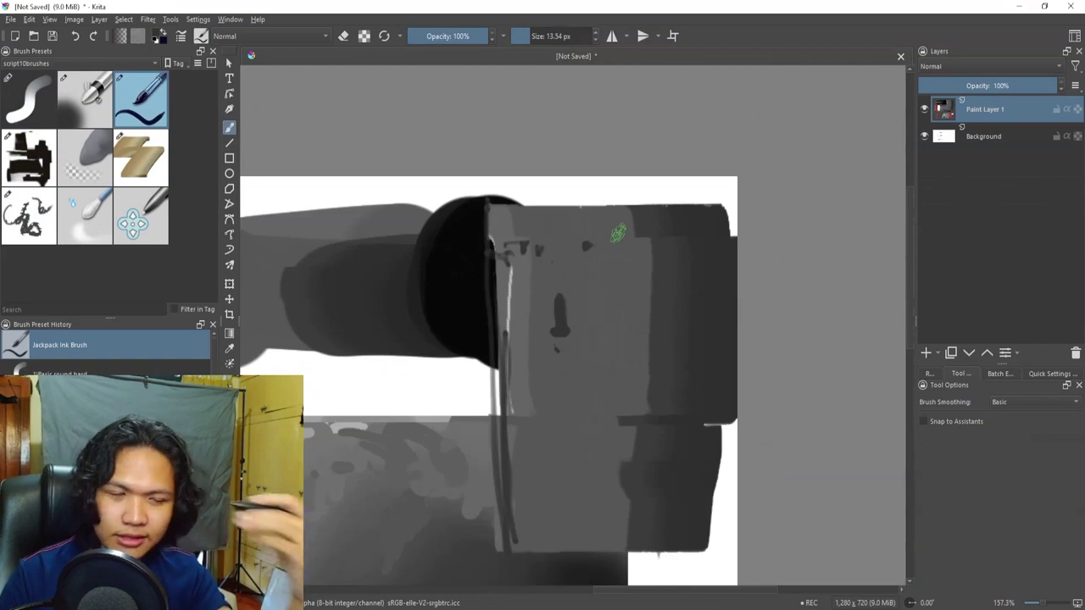
Draw a dark band of rx rake lines at 50.58 px across the grey block's upper part with the canvas rotated.
{"action": "left_click", "coordinate": [51, 218]}
{"action": "left_click_drag", "start_coordinate": [699, 197], "coordinate": [548, 264]}
{"action": "left_click_drag", "start_coordinate": [402, 354], "coordinate": [568, 212]}
{"action": "key", "text": "ctrl+z"}
{"action": "left_click_drag", "start_coordinate": [403, 350], "coordinate": [564, 223]}
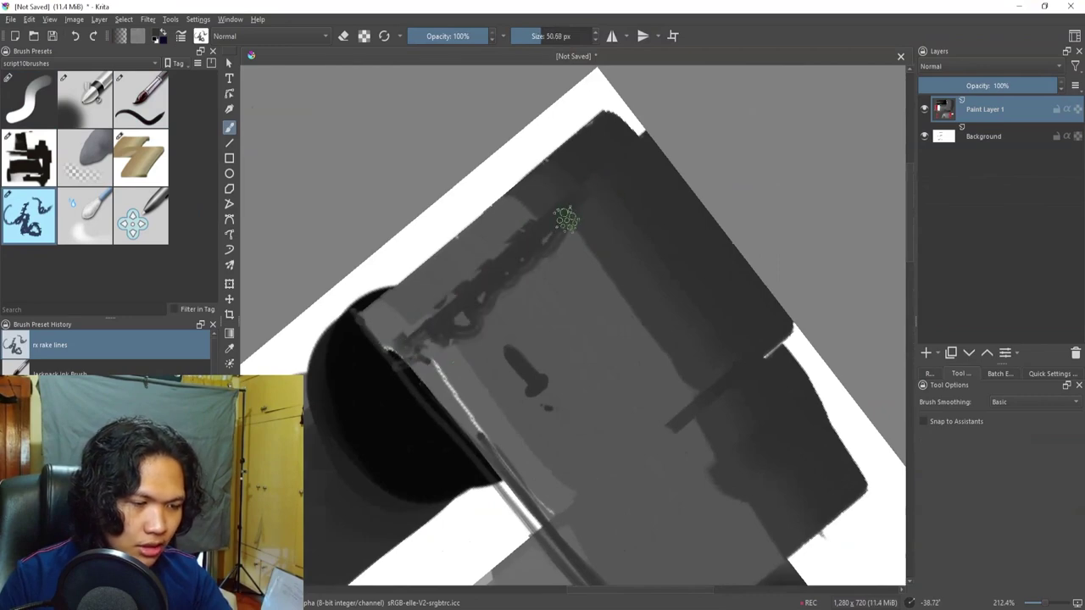
{"action": "key", "text": "5"}
Add finer rake-line details at 19.45 px over the middle and lower parts of the grey block.
{"action": "mouse_move", "coordinate": [602, 262]}
{"action": "left_mouse_down"}
{"action": "mouse_move", "coordinate": [603, 327]}
{"action": "mouse_move", "coordinate": [644, 380]}
{"action": "left_mouse_up"}
{"action": "key", "text": "ctrl+z"}
{"action": "mouse_move", "coordinate": [581, 364]}
{"action": "left_mouse_down"}
{"action": "mouse_move", "coordinate": [598, 320]}
{"action": "mouse_move", "coordinate": [616, 390]}
{"action": "left_mouse_up"}
{"action": "mouse_move", "coordinate": [458, 329]}
{"action": "left_mouse_down"}
{"action": "mouse_move", "coordinate": [484, 400]}
{"action": "mouse_move", "coordinate": [545, 467]}
{"action": "mouse_move", "coordinate": [608, 407]}
{"action": "mouse_move", "coordinate": [627, 360]}
{"action": "mouse_move", "coordinate": [622, 254]}
{"action": "mouse_move", "coordinate": [617, 268]}
{"action": "left_mouse_up"}
{"action": "left_click_drag", "start_coordinate": [582, 462], "coordinate": [622, 372]}
{"action": "left_click_drag", "start_coordinate": [627, 420], "coordinate": [631, 438]}
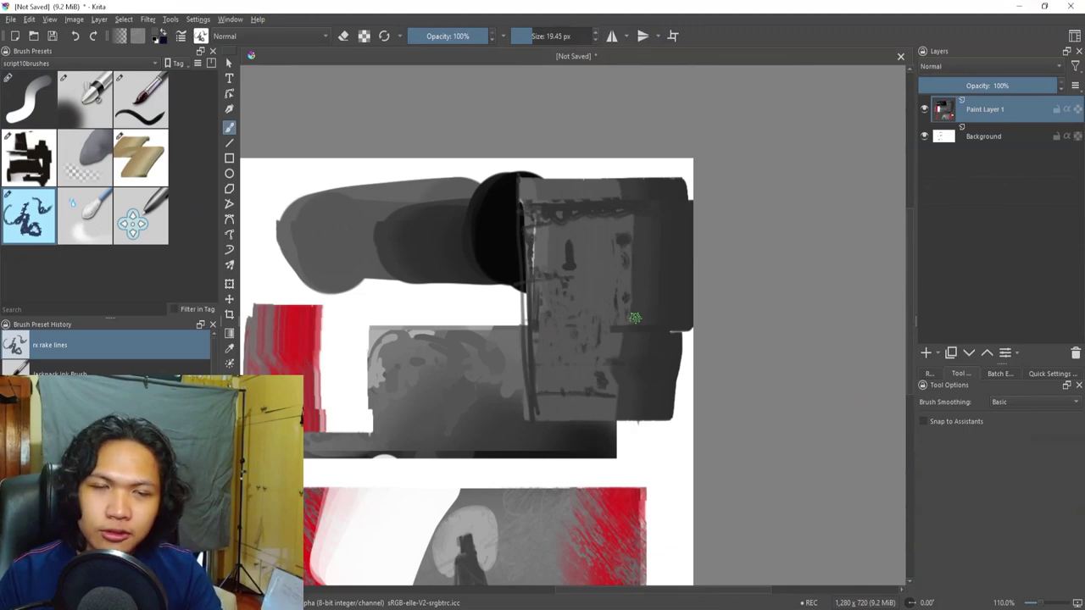
Smooth the right-hand details of the grey block with the rx soft blend preset at 82 px.
{"action": "left_click", "coordinate": [95, 223]}
{"action": "scroll", "coordinate": [528, 365], "scroll_direction": "up", "scroll_amount": 4}
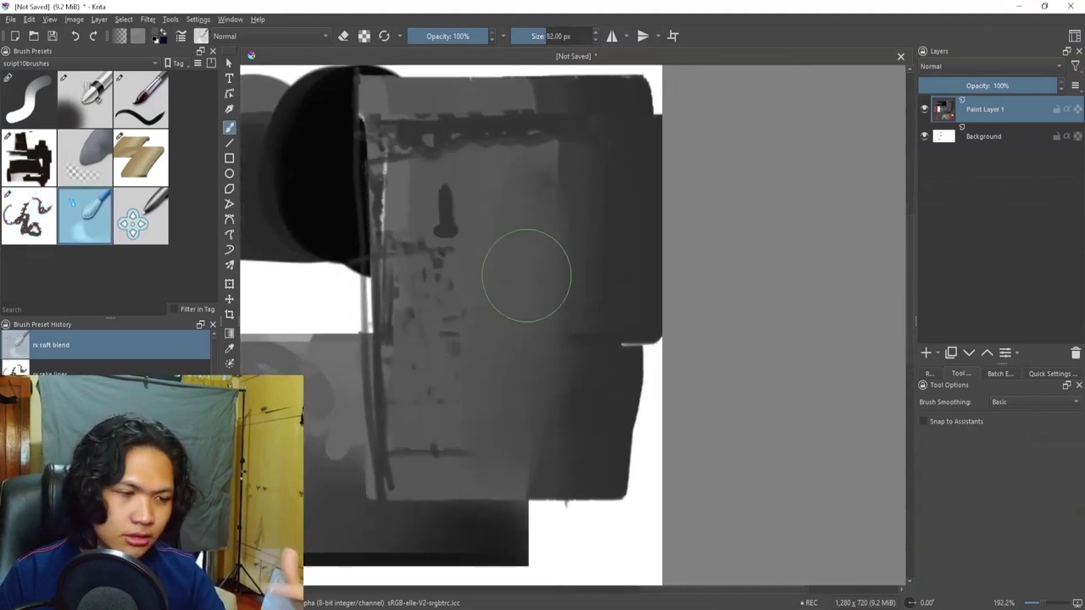
Try softening the right side of the grey block with the Airbrush Soft preset at 120.86 px.
{"action": "key", "text": "ctrl+alt+2"}
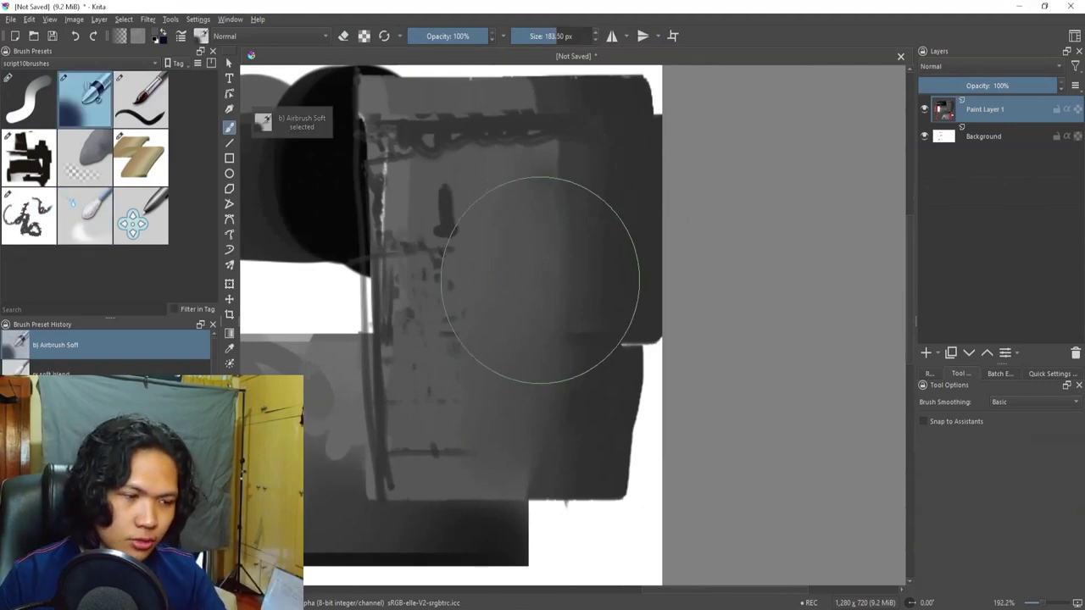
{"action": "left_click_drag", "start_coordinate": [577, 240], "coordinate": [543, 240], "text": "shift"}
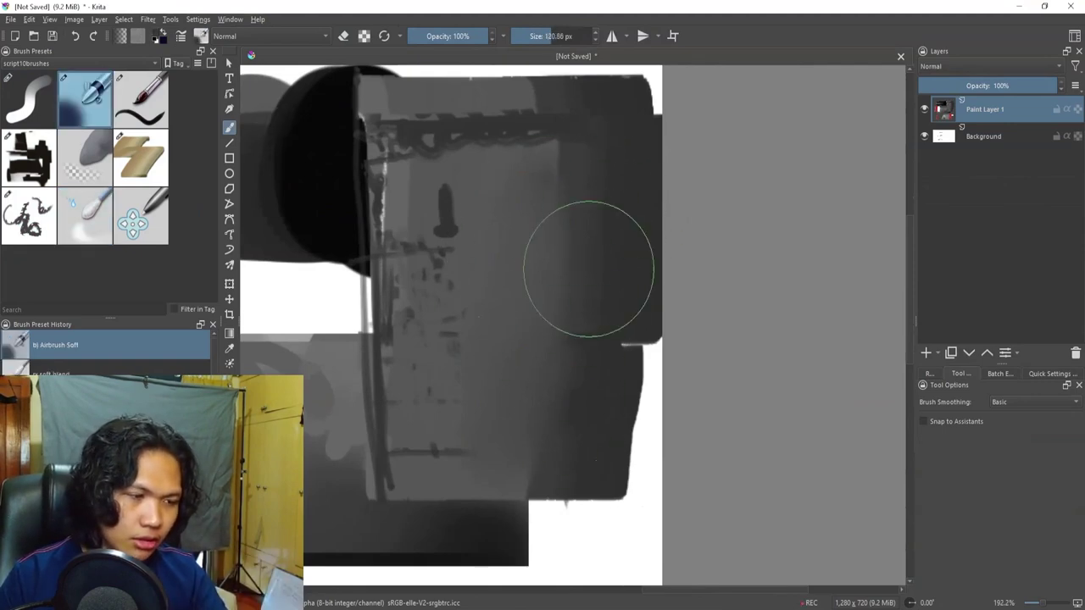
{"action": "mouse_move", "coordinate": [577, 296]}
{"action": "left_mouse_down"}
{"action": "mouse_move", "coordinate": [556, 398]}
{"action": "mouse_move", "coordinate": [509, 359]}
{"action": "left_mouse_up"}
{"action": "key", "text": "l"}
{"action": "mouse_move", "coordinate": [484, 201]}
{"action": "left_mouse_down"}
{"action": "mouse_move", "coordinate": [581, 349]}
{"action": "mouse_move", "coordinate": [539, 153]}
{"action": "left_mouse_up"}
{"action": "key", "text": "b"}
{"action": "key", "text": "ctrl+shift+a"}
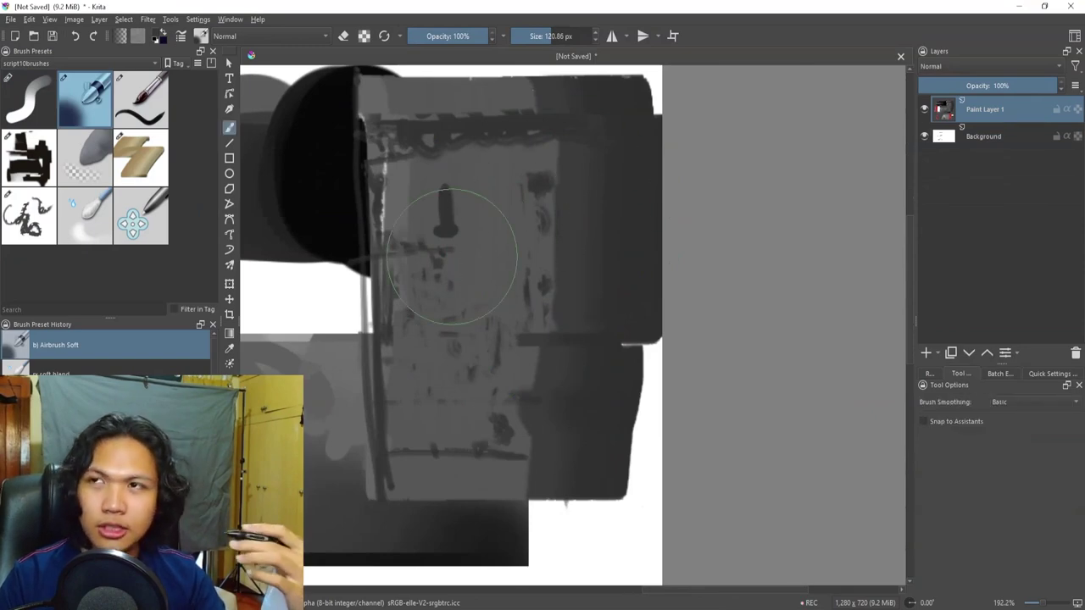
Cover the details on the right side of the grey block with strokes of a grey picked from the block.
{"action": "mouse_move", "coordinate": [550, 302]}
{"action": "left_mouse_down"}
{"action": "mouse_move", "coordinate": [539, 368]}
{"action": "mouse_move", "coordinate": [527, 285]}
{"action": "mouse_move", "coordinate": [552, 268]}
{"action": "mouse_move", "coordinate": [539, 319]}
{"action": "left_mouse_up"}
{"action": "left_click", "coordinate": [508, 278], "text": "ctrl"}
{"action": "mouse_move", "coordinate": [492, 215]}
{"action": "left_mouse_down"}
{"action": "mouse_move", "coordinate": [480, 337]}
{"action": "mouse_move", "coordinate": [495, 240]}
{"action": "mouse_move", "coordinate": [485, 295]}
{"action": "mouse_move", "coordinate": [524, 230]}
{"action": "mouse_move", "coordinate": [515, 382]}
{"action": "mouse_move", "coordinate": [553, 172]}
{"action": "mouse_move", "coordinate": [529, 461]}
{"action": "mouse_move", "coordinate": [611, 230]}
{"action": "mouse_move", "coordinate": [561, 387]}
{"action": "mouse_move", "coordinate": [562, 204]}
{"action": "mouse_move", "coordinate": [521, 445]}
{"action": "mouse_move", "coordinate": [513, 203]}
{"action": "mouse_move", "coordinate": [484, 439]}
{"action": "mouse_move", "coordinate": [508, 227]}
{"action": "mouse_move", "coordinate": [496, 345]}
{"action": "left_mouse_up"}
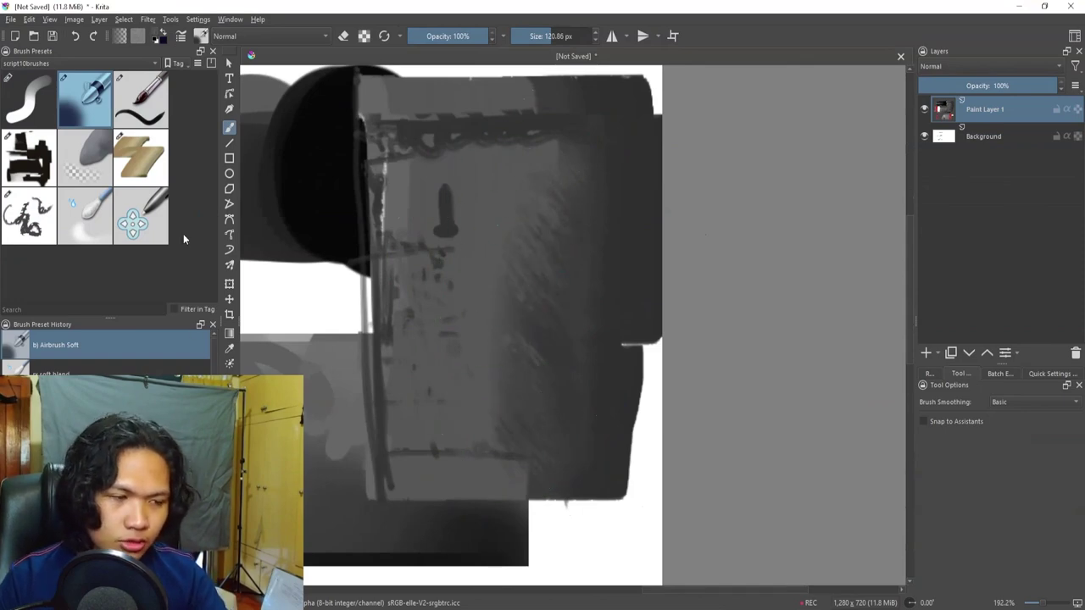
Blend the rough strokes on the right side of the grey block with rx soft blend at 82 px.
{"action": "key", "text": "slash"}
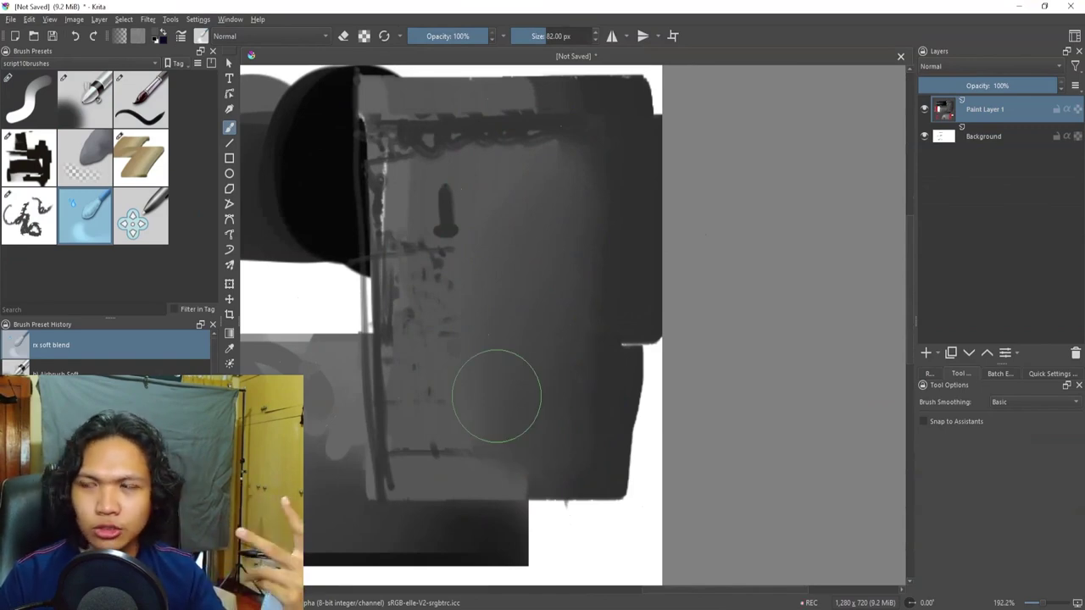
{"action": "key", "text": "space"}
{"action": "left_click_drag", "start_coordinate": [496, 396], "coordinate": [564, 347]}
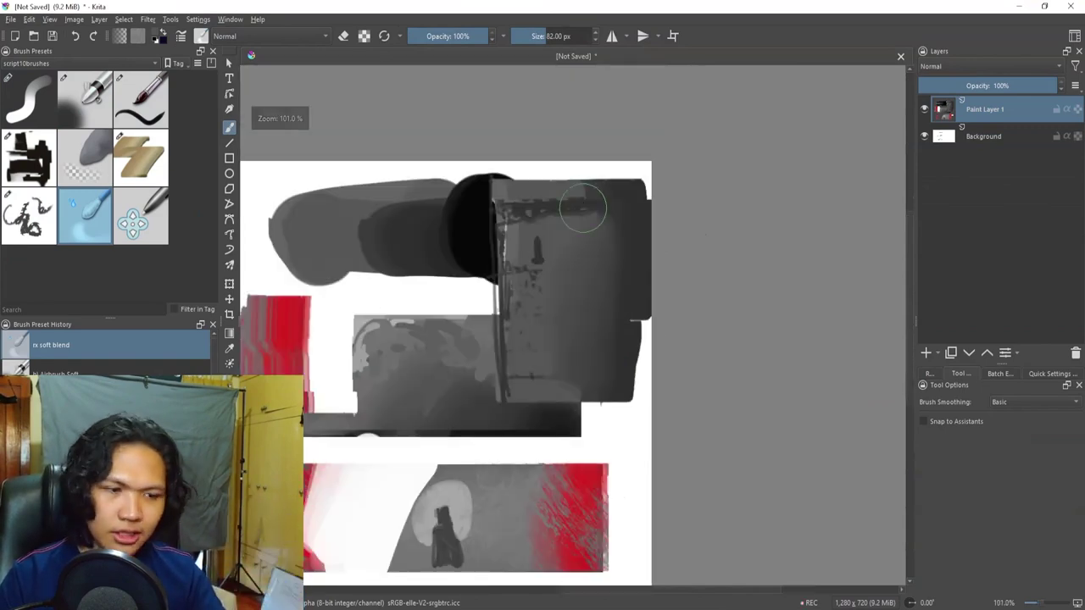
Switch to the Distort Move preset and try pushing parts of the grey block with it, enlarging the brush to 253.76 px.
{"action": "left_click", "coordinate": [136, 200]}
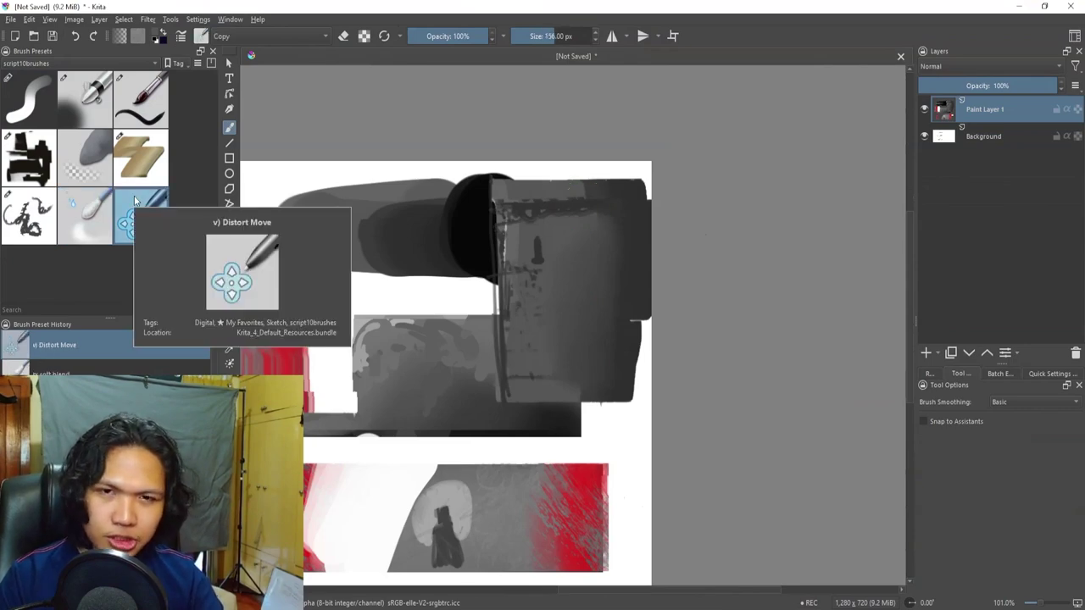
{"action": "key", "text": "space"}
{"action": "left_click_drag", "start_coordinate": [475, 302], "coordinate": [496, 274]}
{"action": "left_click_drag", "start_coordinate": [524, 315], "coordinate": [537, 286]}
{"action": "key", "text": "space"}
{"action": "mouse_move", "coordinate": [467, 283]}
{"action": "left_mouse_down"}
{"action": "mouse_move", "coordinate": [546, 282]}
{"action": "mouse_move", "coordinate": [536, 266]}
{"action": "left_mouse_up"}
{"action": "left_click_drag", "start_coordinate": [630, 170], "coordinate": [592, 252]}
{"action": "left_click_drag", "start_coordinate": [593, 251], "coordinate": [590, 279]}
{"action": "left_click_drag", "start_coordinate": [531, 303], "coordinate": [594, 304]}
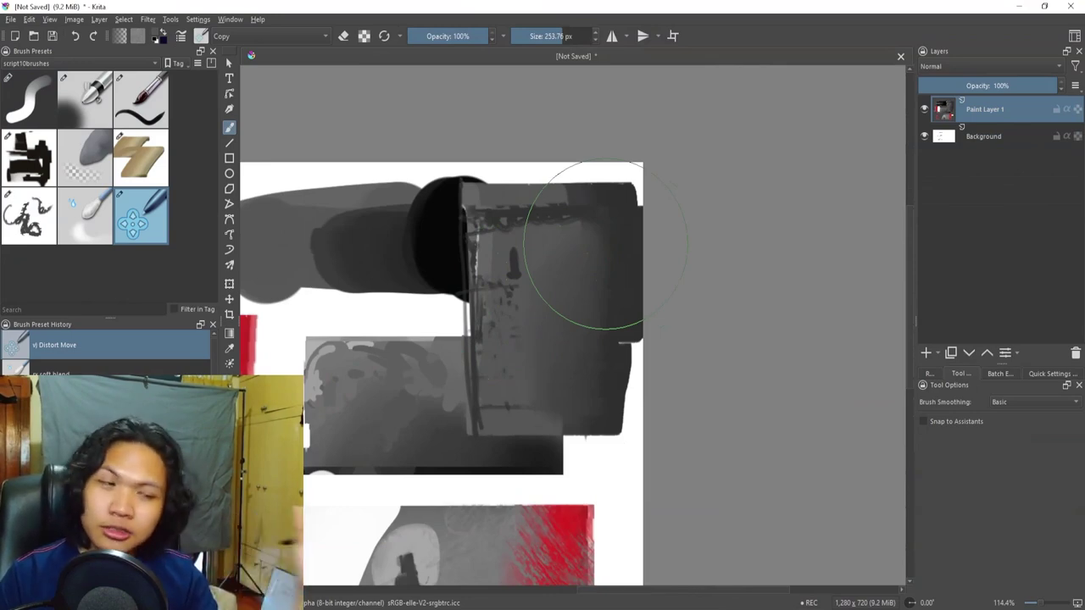
Reshape the dark figure and the pale disc behind it in the lower sample with Distort Move at 35.75 px.
{"action": "mouse_move", "coordinate": [406, 582]}
{"action": "left_mouse_down"}
{"action": "mouse_move", "coordinate": [556, 296]}
{"action": "mouse_move", "coordinate": [637, 353]}
{"action": "mouse_move", "coordinate": [622, 289]}
{"action": "mouse_move", "coordinate": [653, 348]}
{"action": "left_mouse_up"}
{"action": "left_click_drag", "start_coordinate": [640, 182], "coordinate": [542, 183]}
{"action": "left_click_drag", "start_coordinate": [659, 293], "coordinate": [645, 250]}
{"action": "left_click_drag", "start_coordinate": [600, 277], "coordinate": [499, 276]}
{"action": "mouse_move", "coordinate": [571, 248]}
{"action": "left_mouse_down"}
{"action": "mouse_move", "coordinate": [571, 216]}
{"action": "mouse_move", "coordinate": [567, 255]}
{"action": "mouse_move", "coordinate": [571, 184]}
{"action": "left_mouse_up"}
{"action": "left_click_drag", "start_coordinate": [610, 332], "coordinate": [587, 332]}
{"action": "left_click_drag", "start_coordinate": [588, 291], "coordinate": [572, 322]}
{"action": "left_click_drag", "start_coordinate": [572, 323], "coordinate": [646, 399]}
{"action": "left_click_drag", "start_coordinate": [633, 264], "coordinate": [662, 305]}
{"action": "left_click_drag", "start_coordinate": [472, 269], "coordinate": [458, 282]}
{"action": "left_click_drag", "start_coordinate": [632, 194], "coordinate": [657, 198]}
{"action": "mouse_move", "coordinate": [636, 266]}
{"action": "left_mouse_down"}
{"action": "mouse_move", "coordinate": [651, 264]}
{"action": "mouse_move", "coordinate": [657, 297]}
{"action": "left_mouse_up"}
{"action": "mouse_move", "coordinate": [589, 272]}
{"action": "left_mouse_down"}
{"action": "mouse_move", "coordinate": [521, 281]}
{"action": "mouse_move", "coordinate": [541, 256]}
{"action": "mouse_move", "coordinate": [530, 276]}
{"action": "mouse_move", "coordinate": [597, 271]}
{"action": "mouse_move", "coordinate": [585, 245]}
{"action": "mouse_move", "coordinate": [587, 367]}
{"action": "left_mouse_up"}
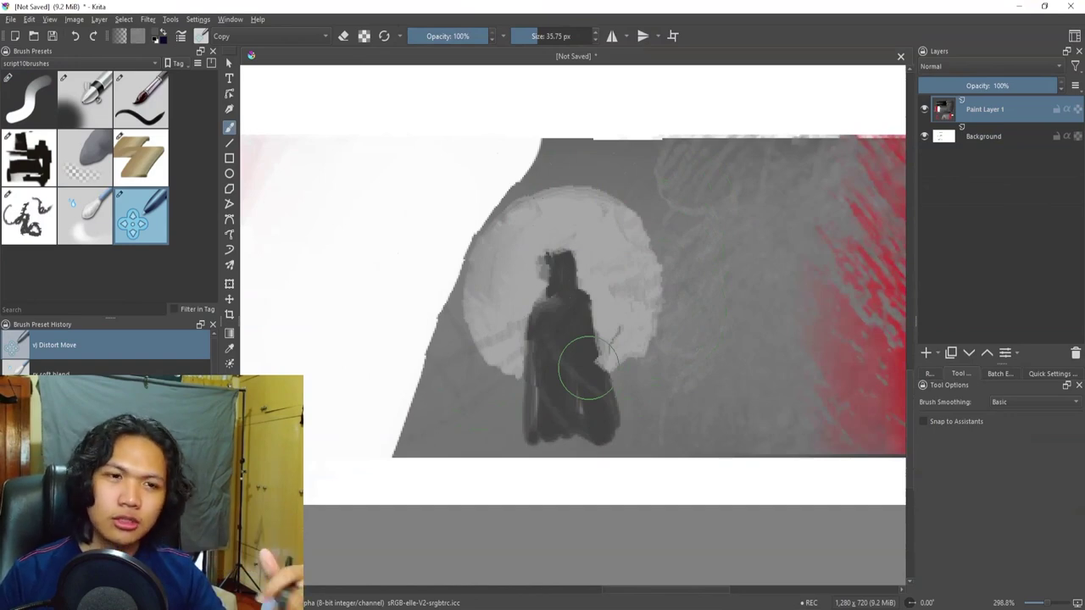
Try a long freehand stroke with Basic round hard at 68.69 px around the handwritten labels, and undo it.
{"action": "key", "text": "ctrl+space"}
{"action": "left_click_drag", "start_coordinate": [645, 194], "coordinate": [543, 275]}
{"action": "key", "text": "period"}
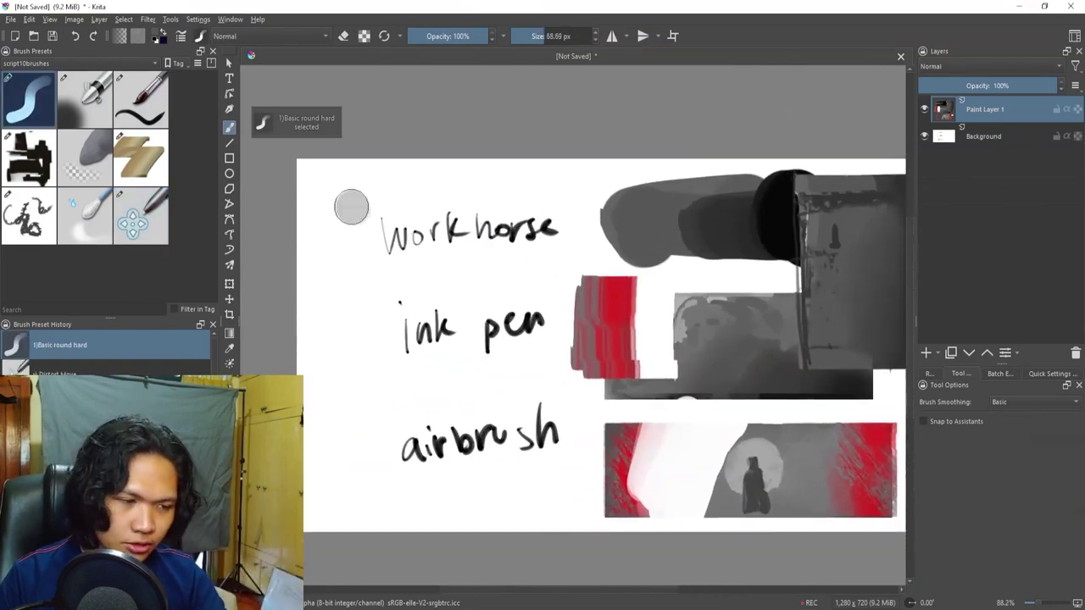
{"action": "mouse_move", "coordinate": [353, 208]}
{"action": "left_mouse_down"}
{"action": "mouse_move", "coordinate": [379, 517]}
{"action": "mouse_move", "coordinate": [552, 506]}
{"action": "left_mouse_up"}
{"action": "key", "text": "ctrl+z"}
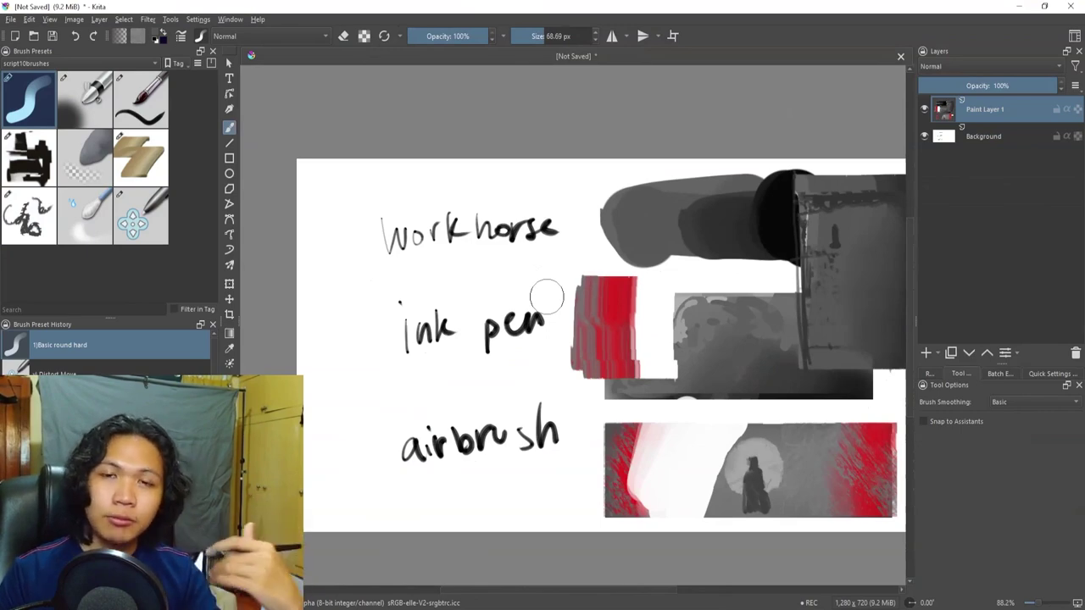
Switch back to the Distort Move preset.
{"action": "left_click", "coordinate": [150, 207]}
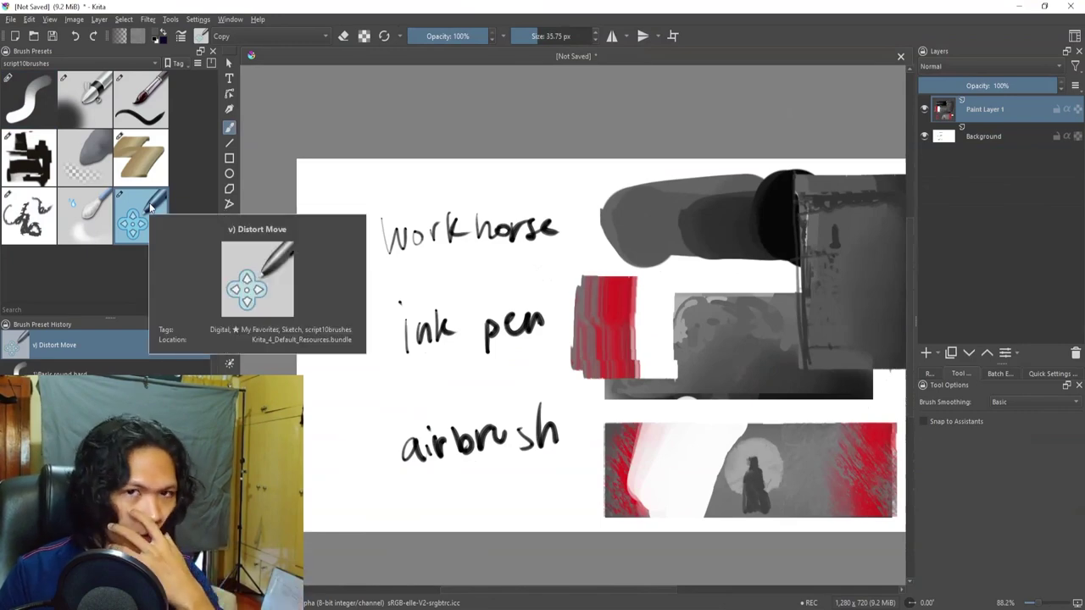